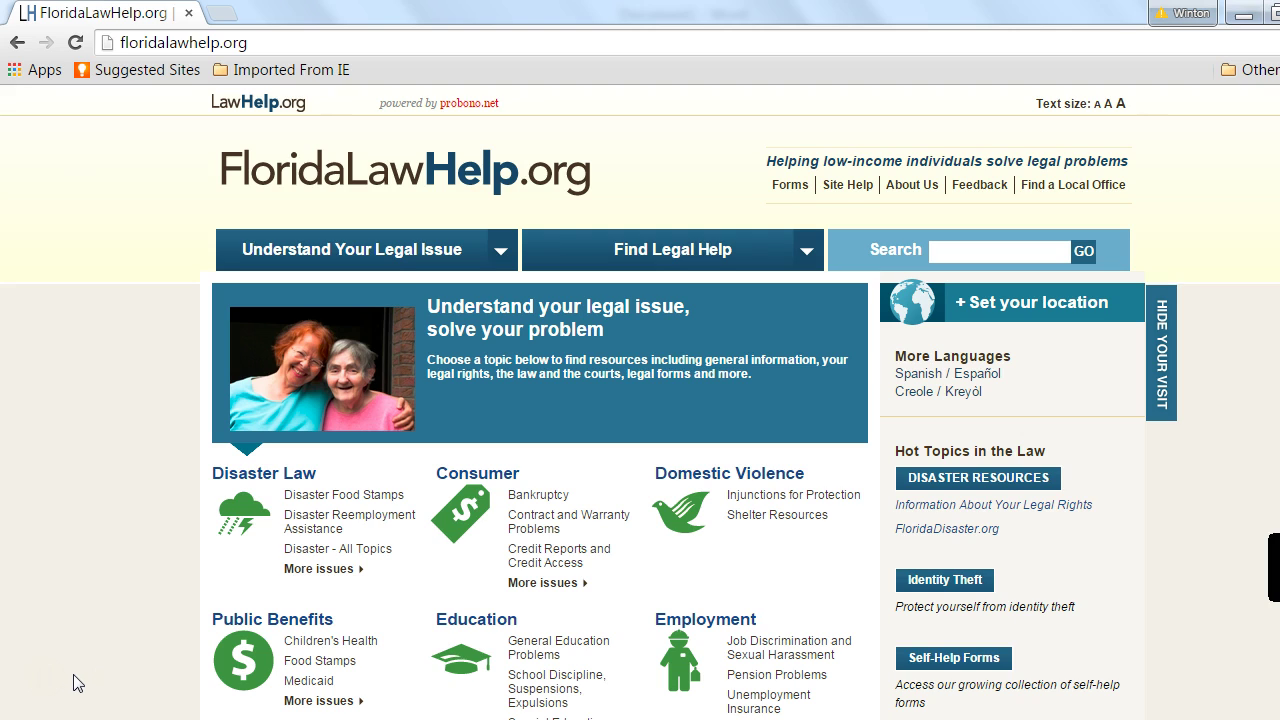
Open the Self-Help Forms page and choose the Eviction Answer and Related Motions form from Community Legal Services of Mid-Florida
{"action": "scroll", "coordinate": [826, 457], "scroll_direction": "down", "scroll_amount": 3}
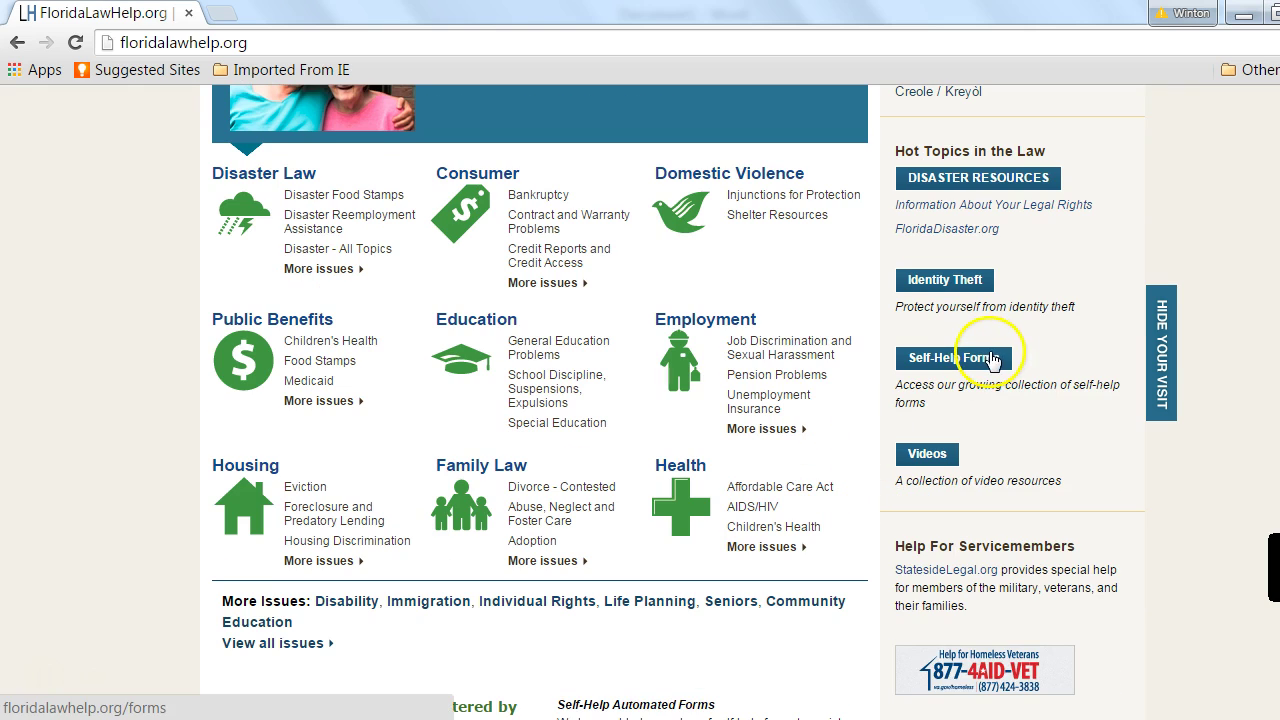
{"action": "left_click", "coordinate": [990, 359]}
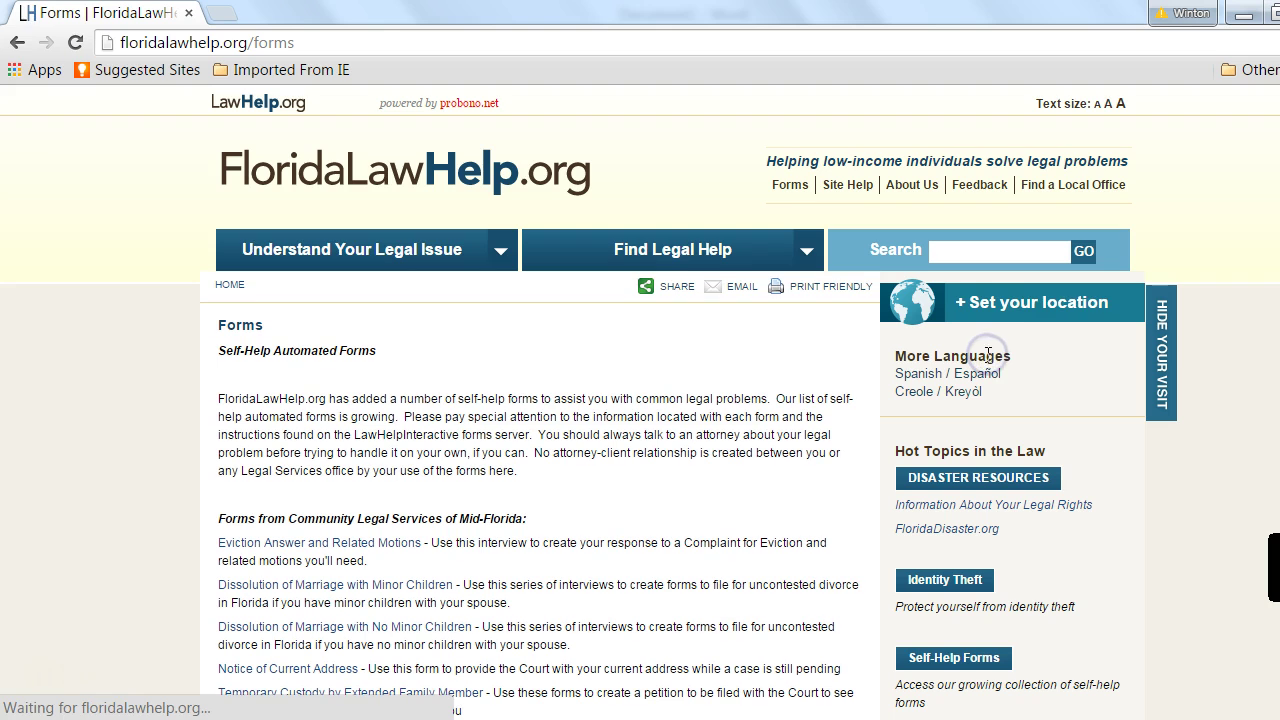
{"action": "scroll", "coordinate": [660, 418], "scroll_direction": "down", "scroll_amount": 1}
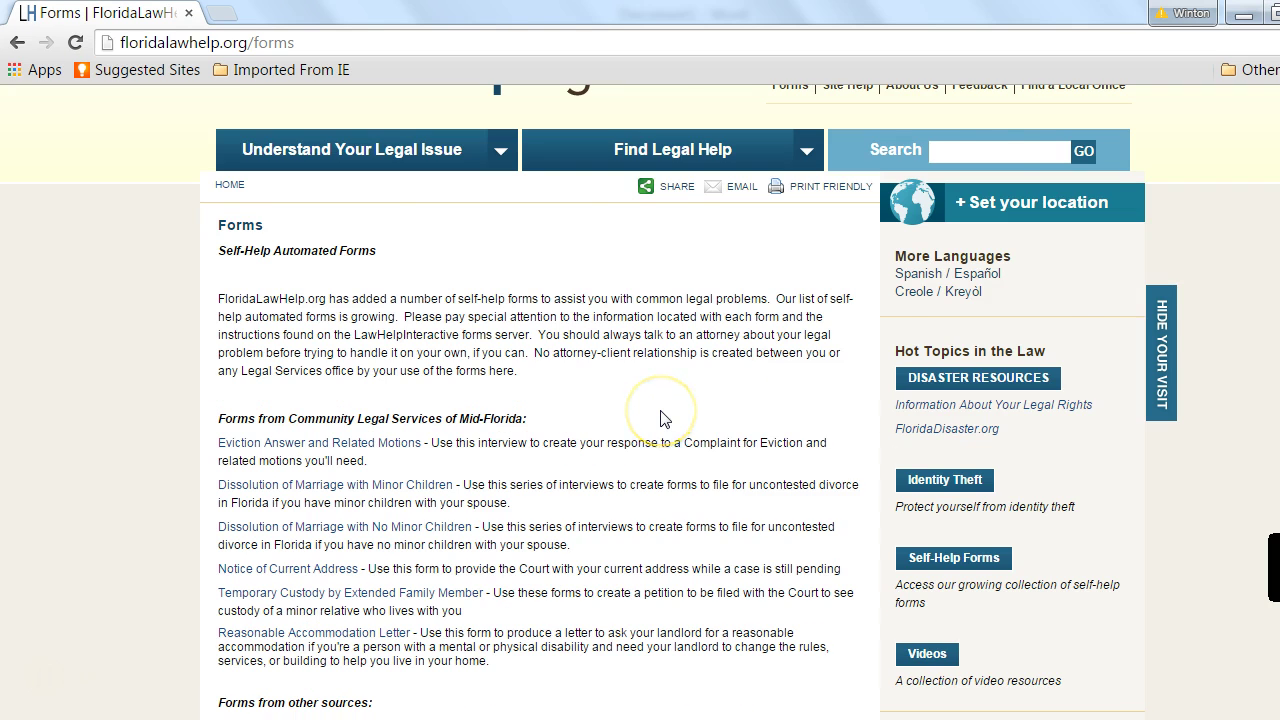
{"action": "scroll", "coordinate": [660, 418], "scroll_direction": "down", "scroll_amount": 1}
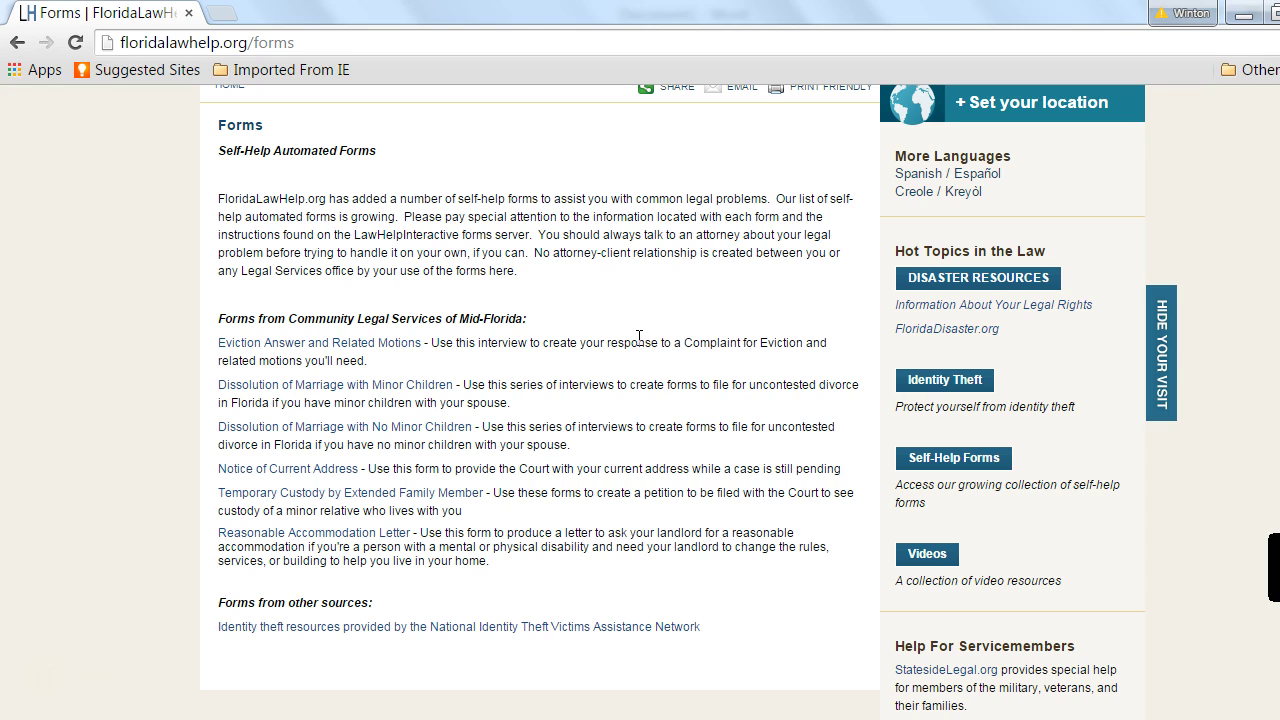
{"action": "left_click", "coordinate": [380, 345]}
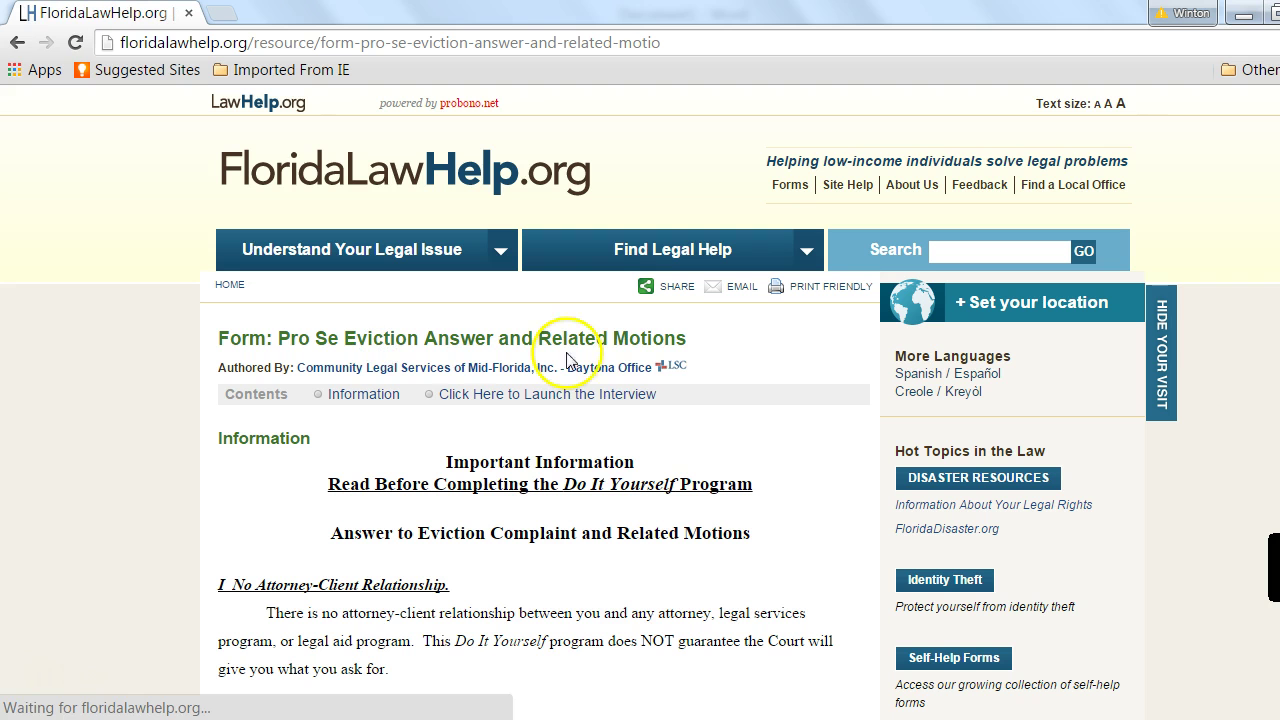
Read the form's information page on forms created, eligibility, completion time, required documents and additional resources
{"action": "scroll", "coordinate": [725, 397], "scroll_direction": "down", "scroll_amount": 2}
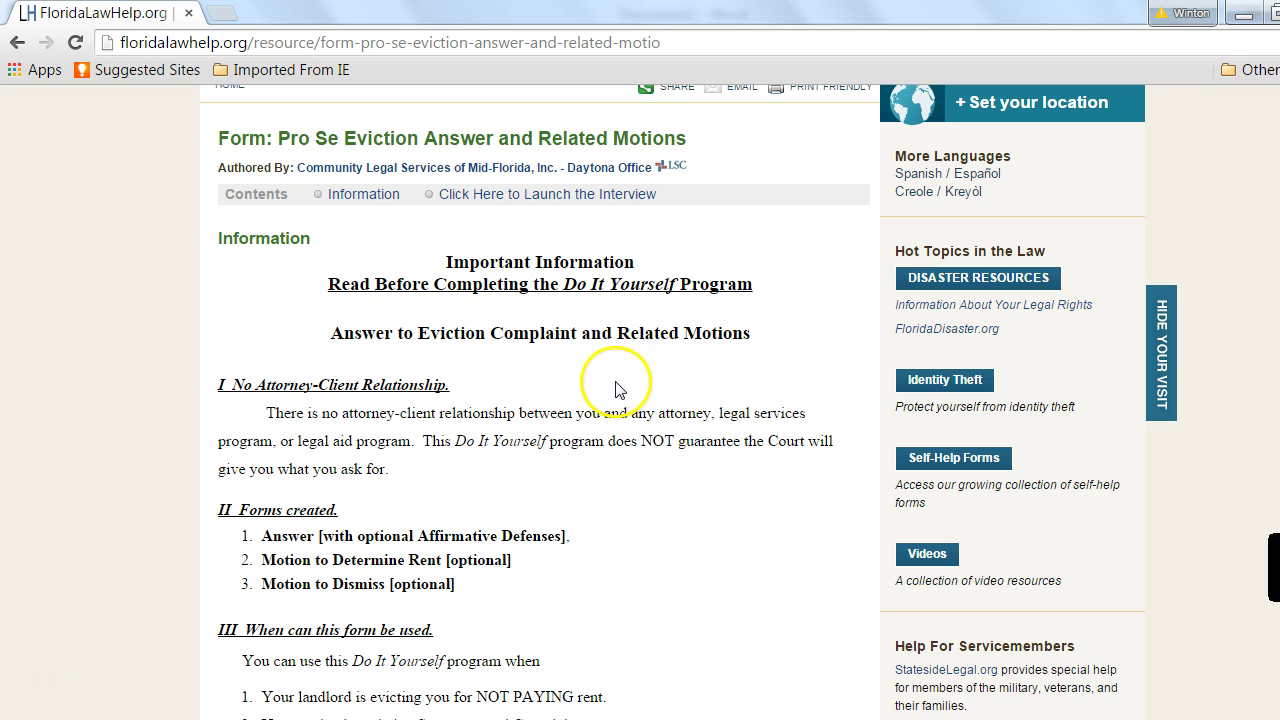
{"action": "scroll", "coordinate": [613, 392], "scroll_direction": "down", "scroll_amount": 1}
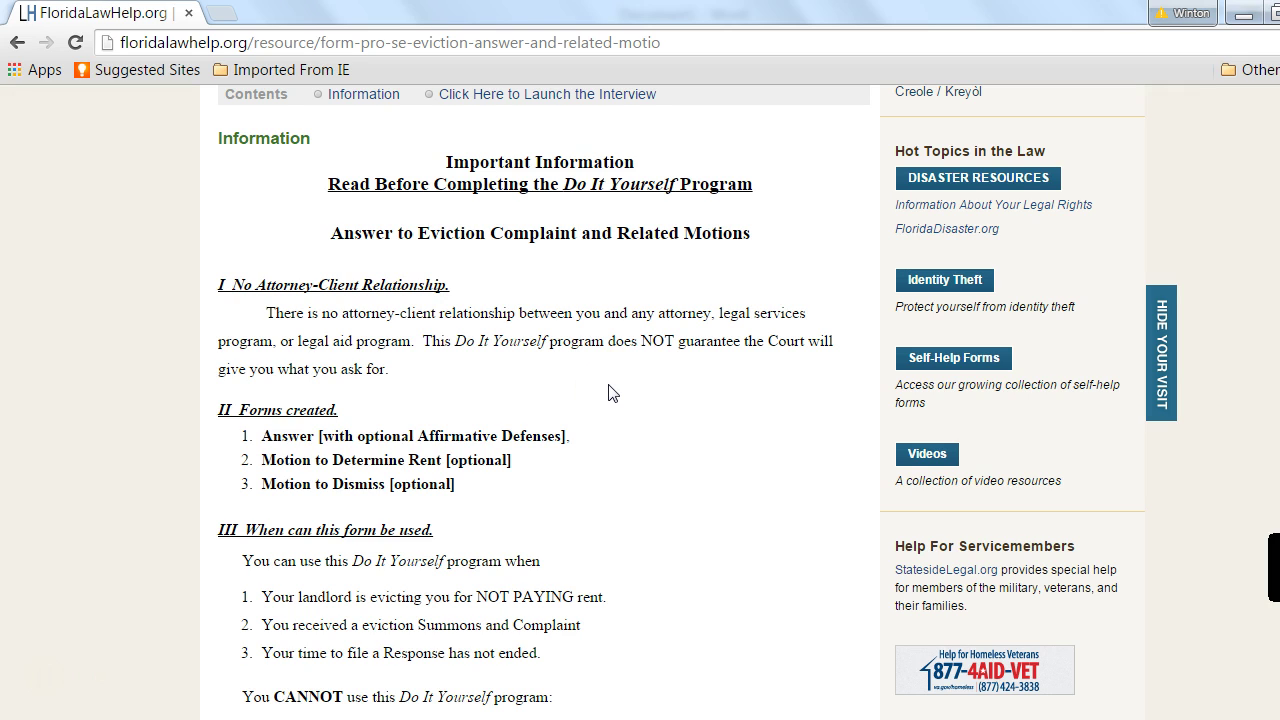
{"action": "scroll", "coordinate": [613, 392], "scroll_direction": "down", "scroll_amount": 1}
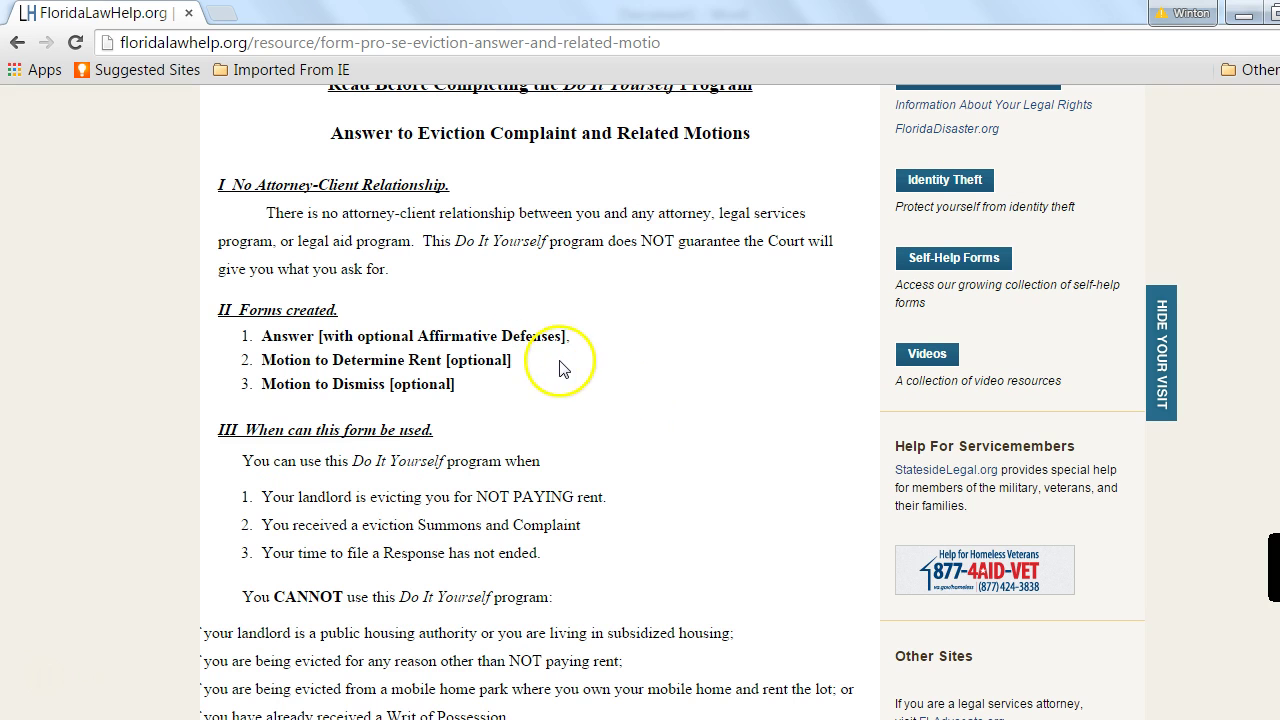
{"action": "scroll", "coordinate": [677, 418], "scroll_direction": "down", "scroll_amount": 1}
{"action": "scroll", "coordinate": [677, 418], "scroll_direction": "down", "scroll_amount": 1}
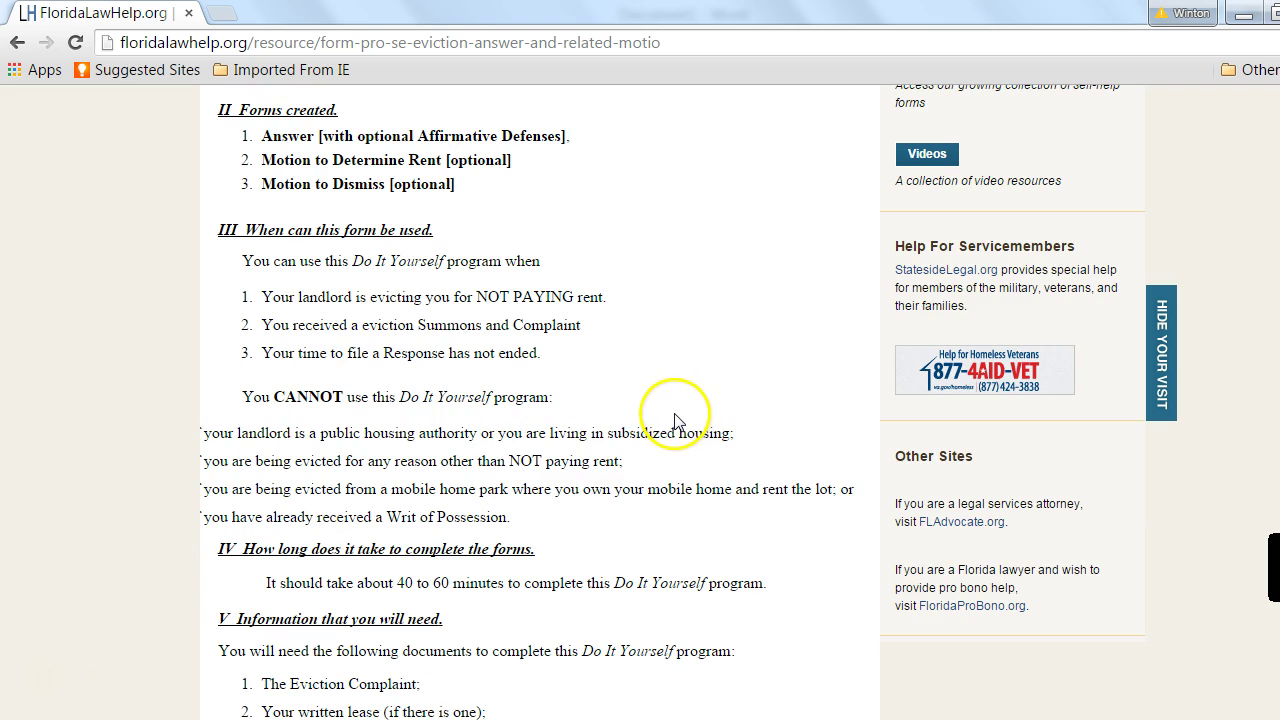
{"action": "scroll", "coordinate": [661, 416], "scroll_direction": "down", "scroll_amount": 2}
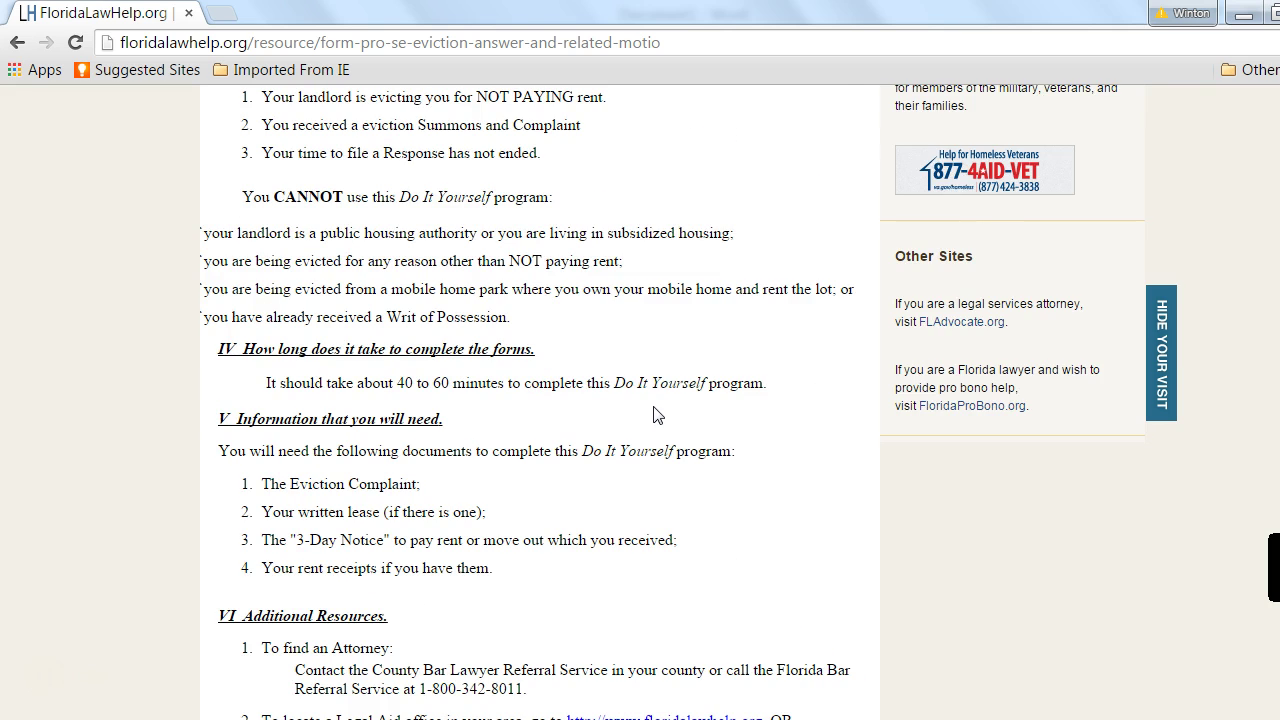
{"action": "scroll", "coordinate": [658, 415], "scroll_direction": "down", "scroll_amount": 2}
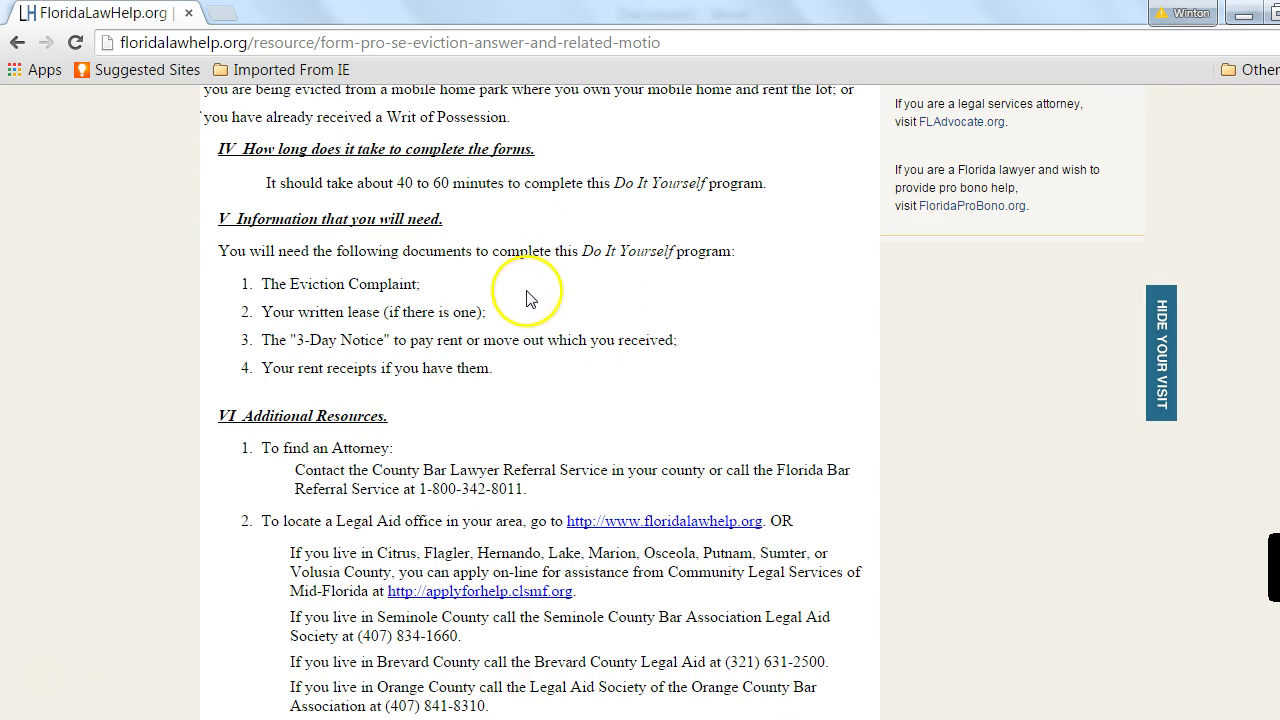
{"action": "scroll", "coordinate": [525, 372], "scroll_direction": "down", "scroll_amount": 1}
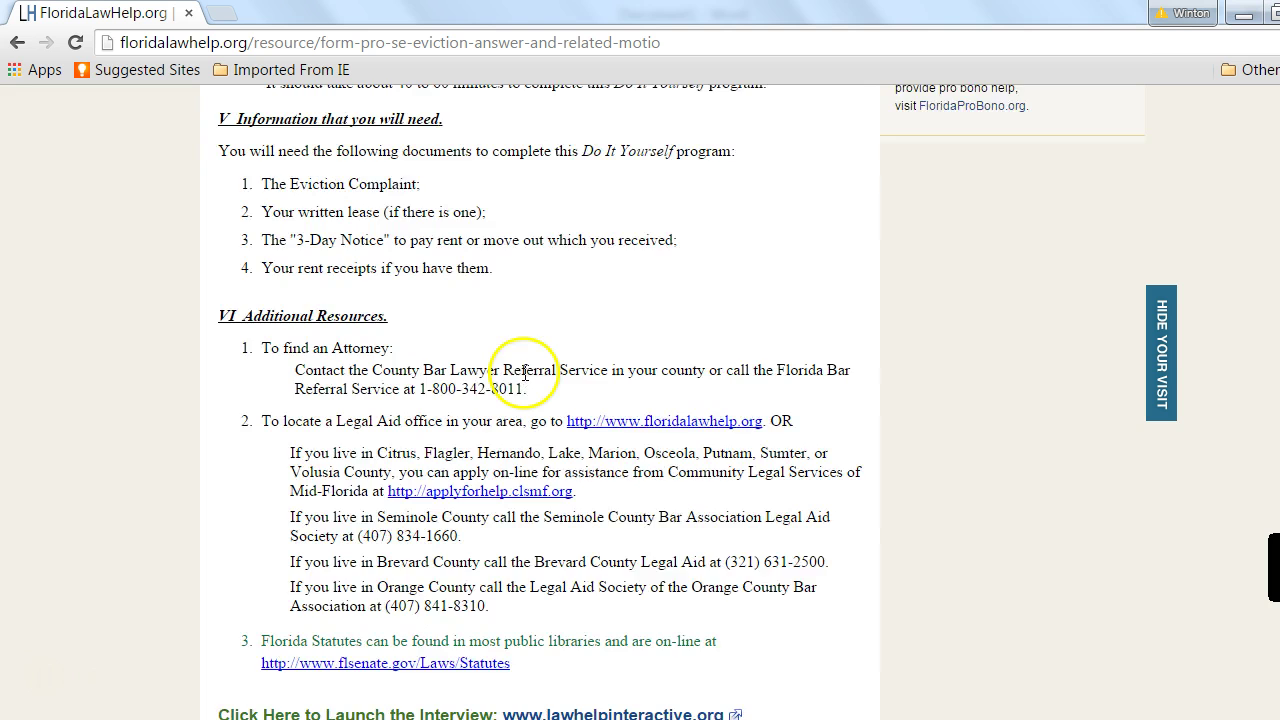
{"action": "scroll", "coordinate": [525, 372], "scroll_direction": "down", "scroll_amount": 1}
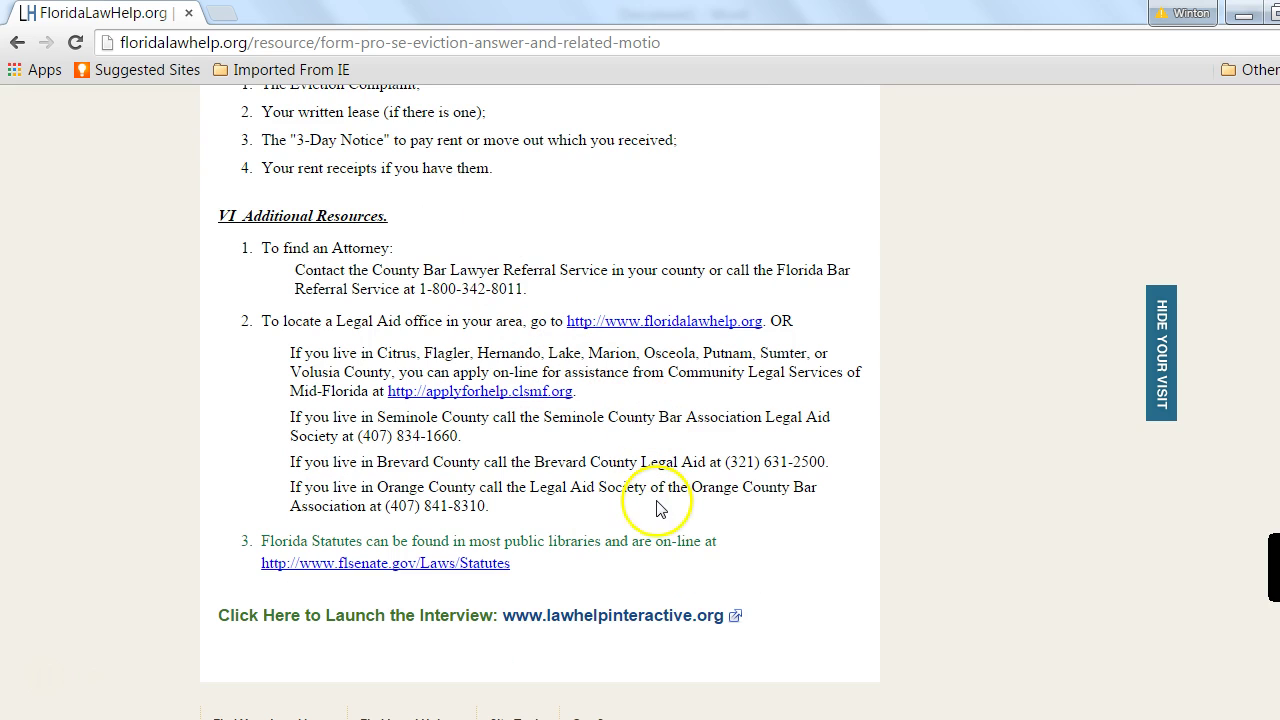
{"action": "scroll", "coordinate": [660, 508], "scroll_direction": "down", "scroll_amount": 1}
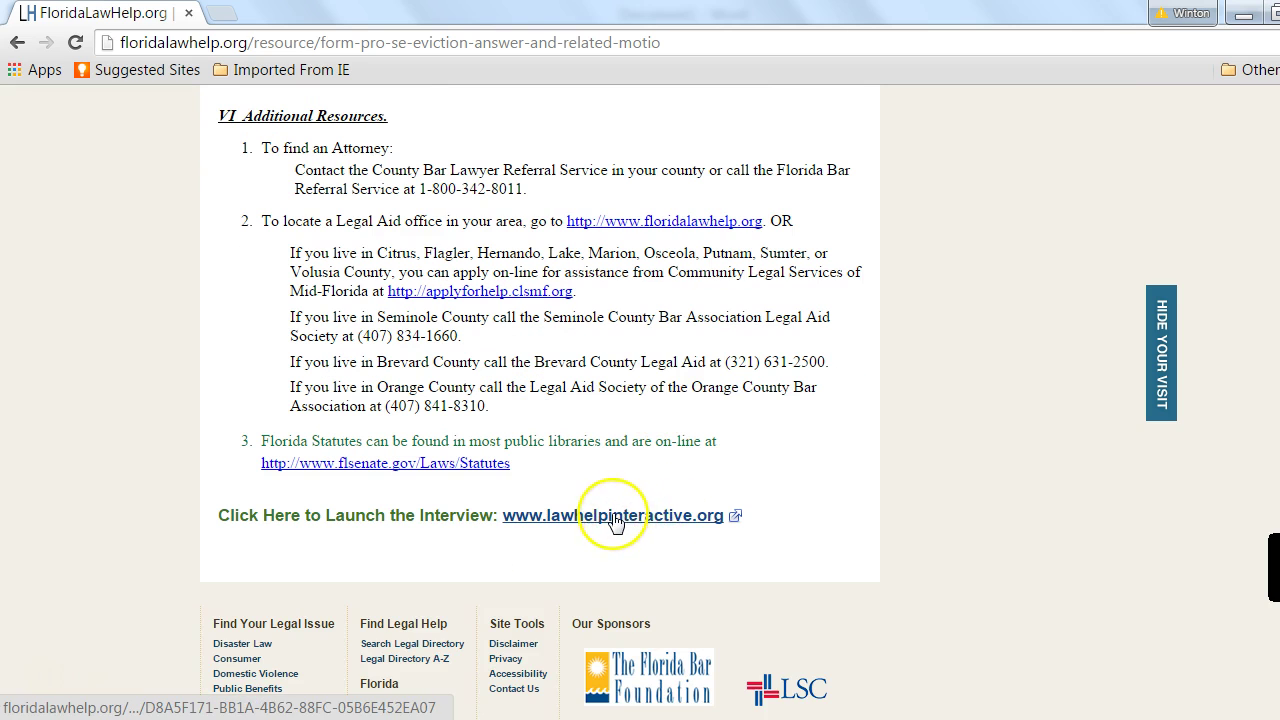
{"action": "left_click", "coordinate": [615, 516]}
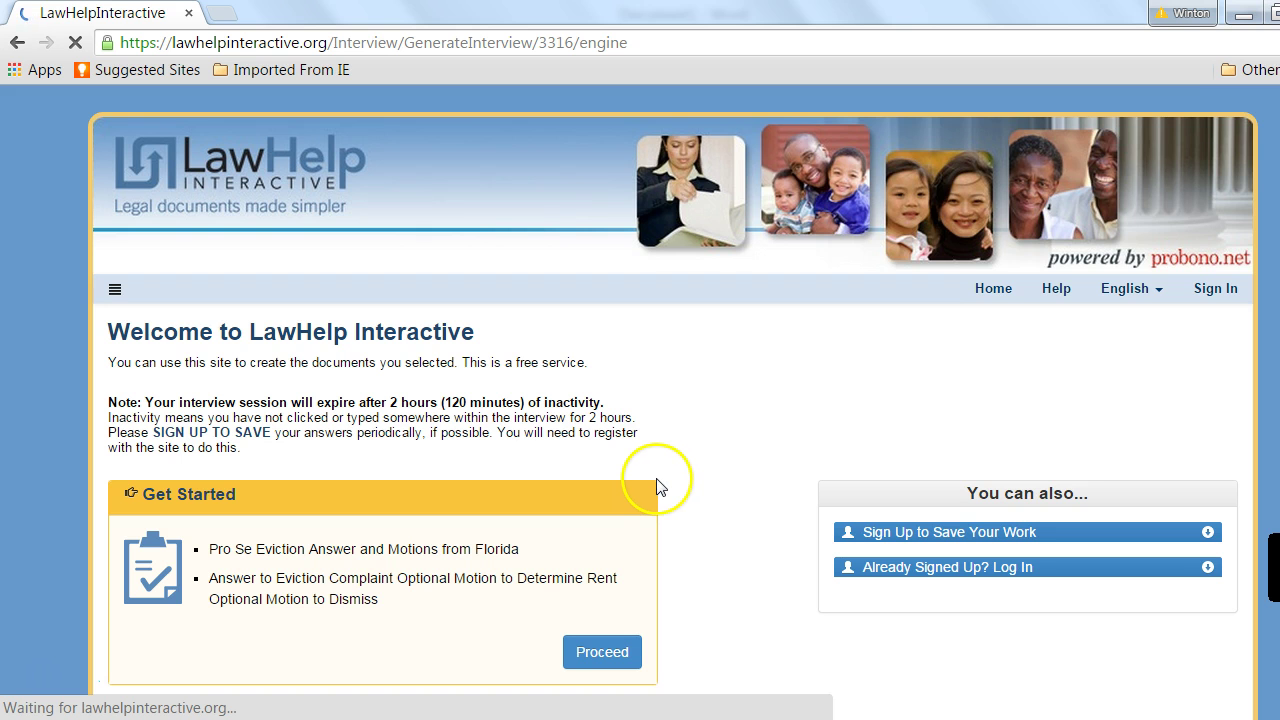
{"action": "scroll", "coordinate": [700, 450], "scroll_direction": "down", "scroll_amount": 1}
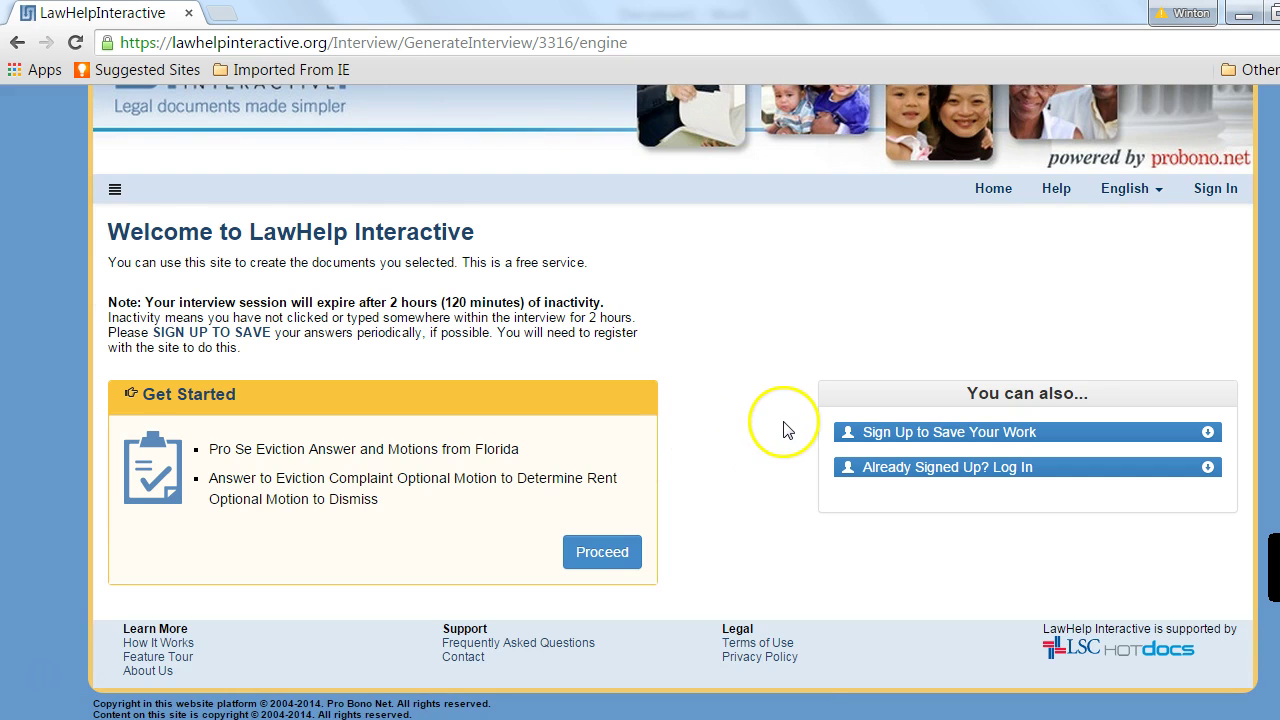
{"action": "scroll", "coordinate": [771, 429], "scroll_direction": "down", "scroll_amount": 1}
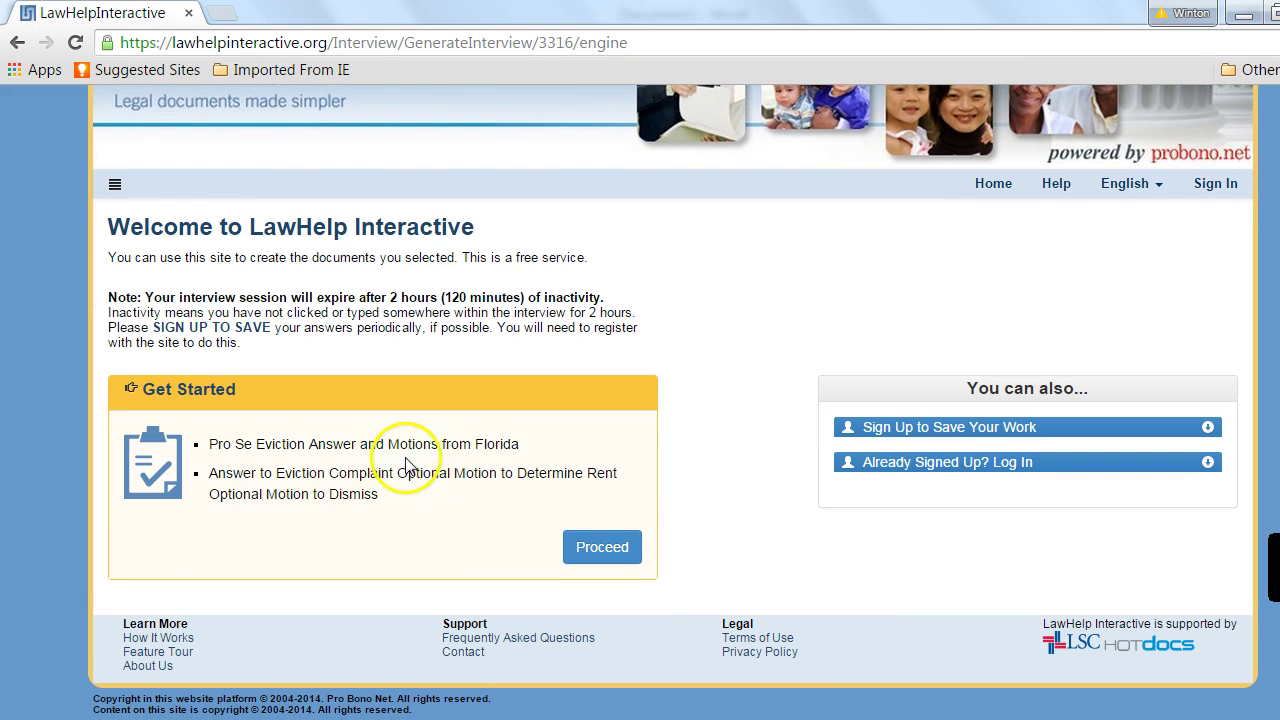
{"action": "left_click", "coordinate": [603, 552]}
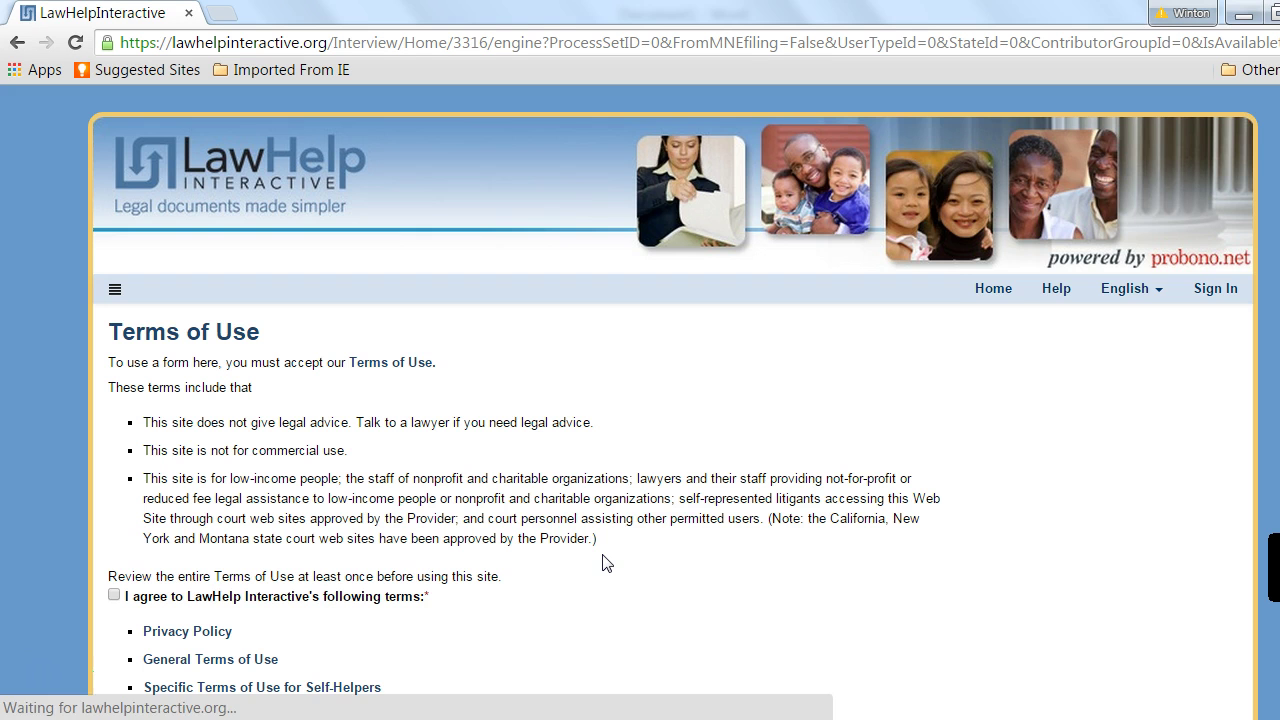
Agree to LawHelp Interactive's Terms of Use and continue to the interview
{"action": "scroll", "coordinate": [603, 563], "scroll_direction": "down", "scroll_amount": 1}
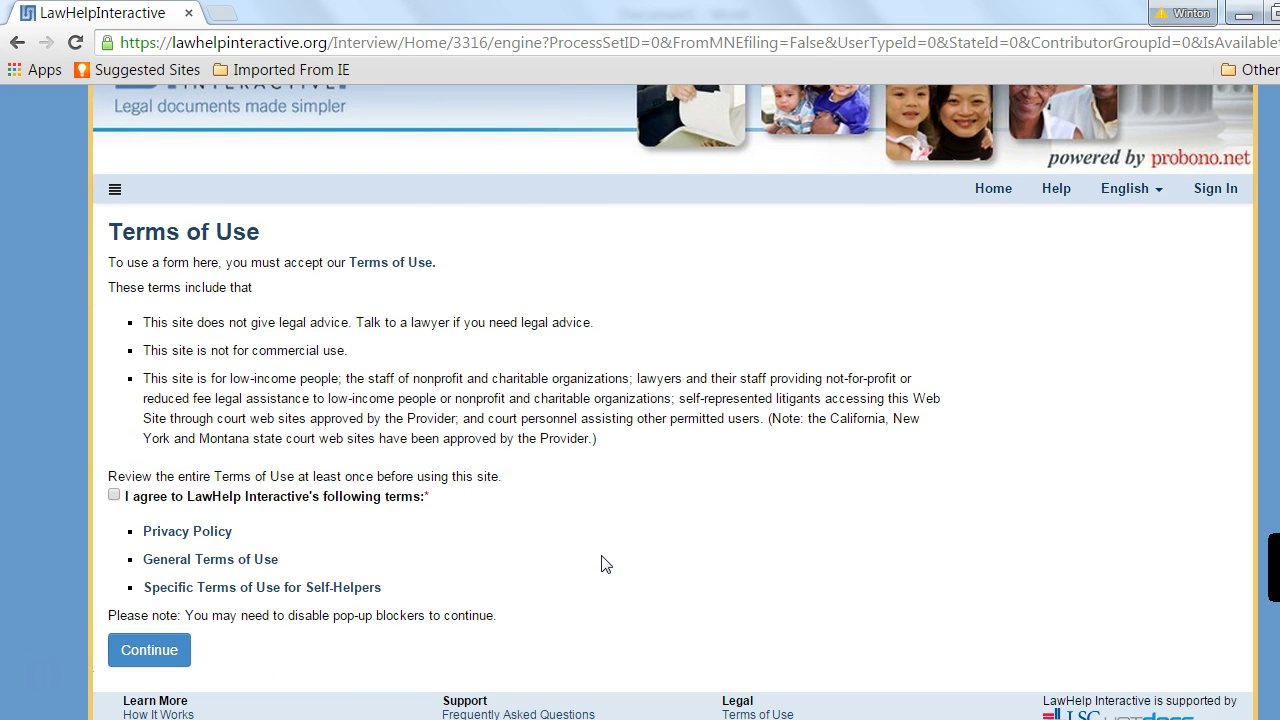
{"action": "scroll", "coordinate": [603, 563], "scroll_direction": "down", "scroll_amount": 1}
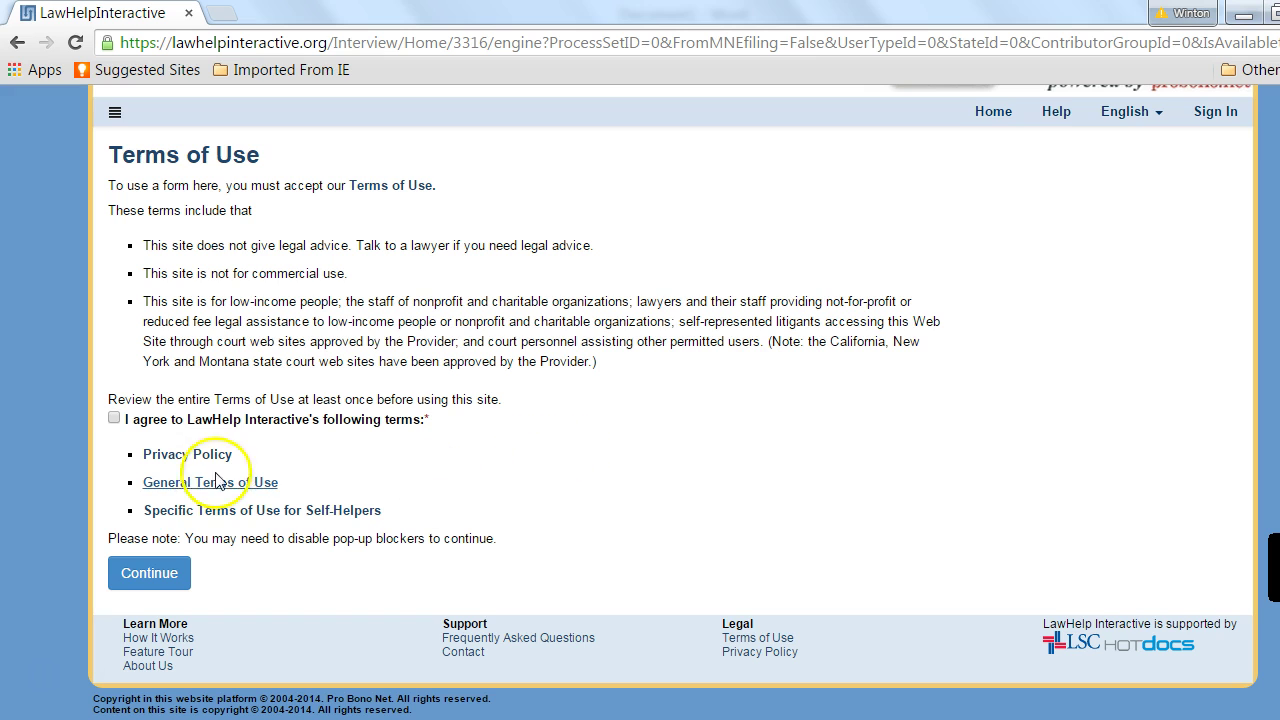
{"action": "left_click", "coordinate": [114, 418]}
{"action": "left_click", "coordinate": [140, 573]}
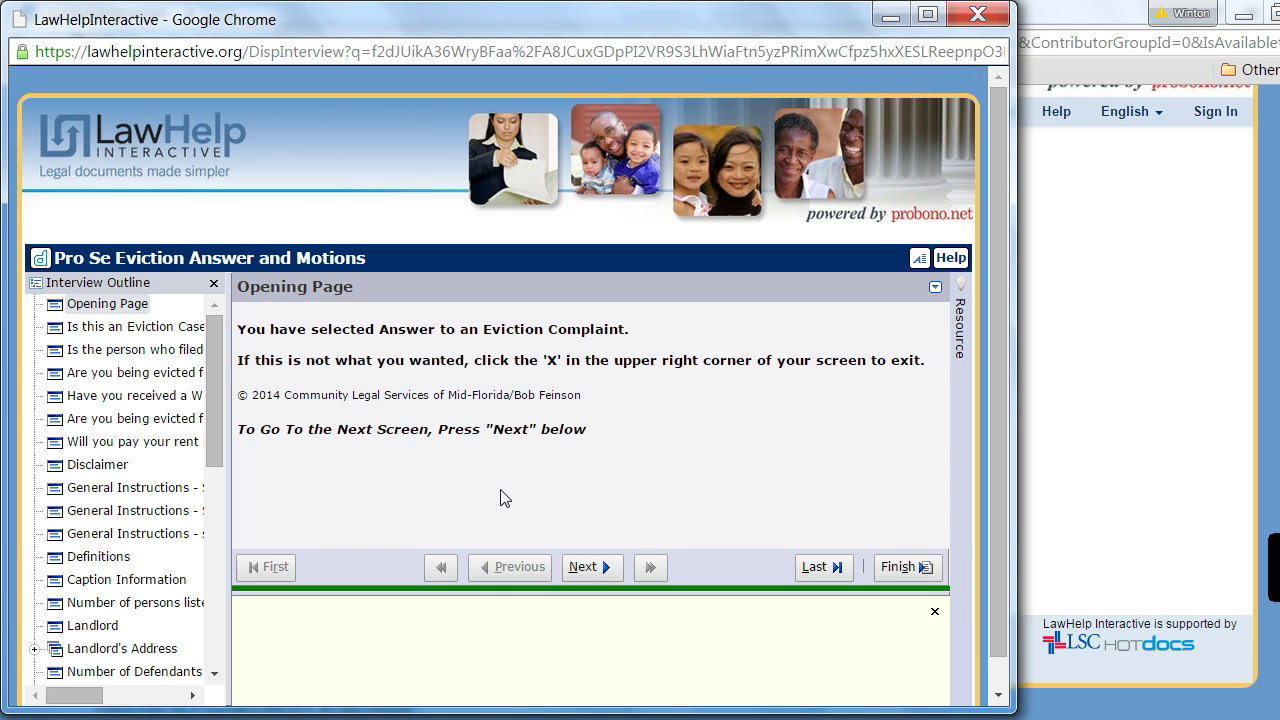
Move past the Opening Page, answer Yes to whether the landlord has filed an eviction case, and continue
{"action": "left_click", "coordinate": [593, 566]}
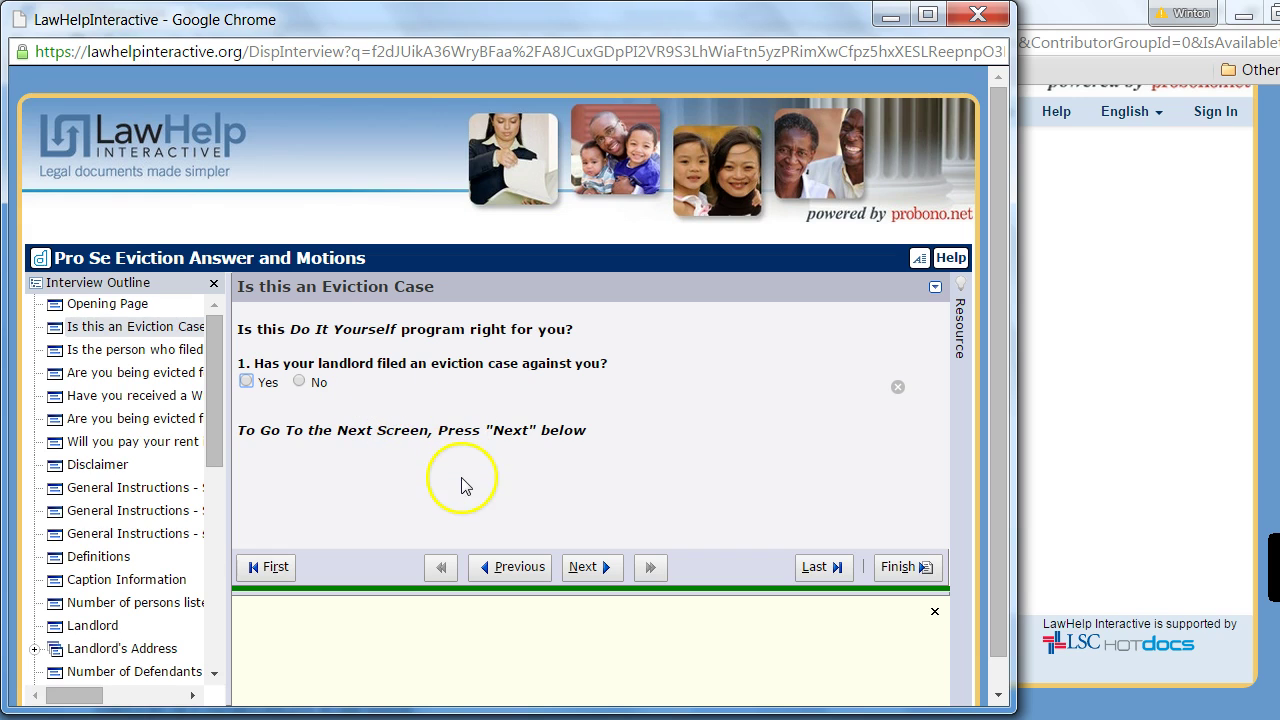
{"action": "left_click", "coordinate": [246, 382]}
{"action": "left_click", "coordinate": [590, 567]}
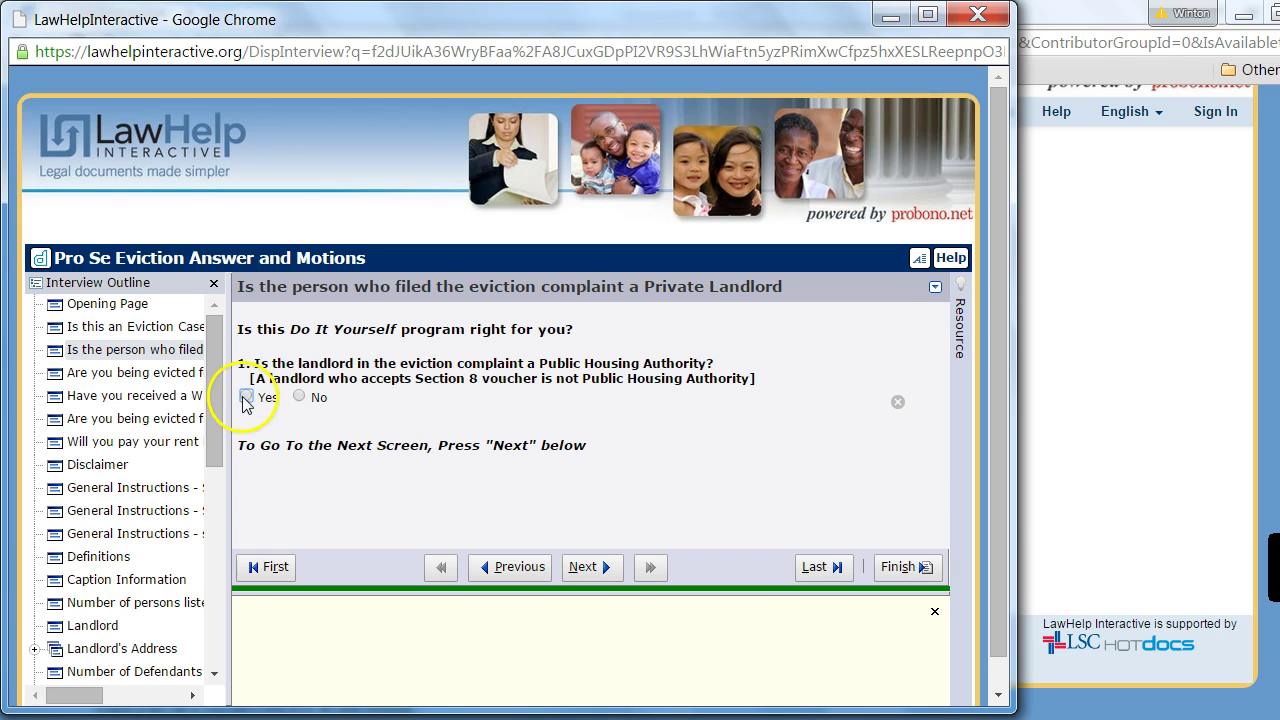
Try answering Yes to whether the landlord is a Public Housing Authority and read the response
{"action": "left_click", "coordinate": [246, 397]}
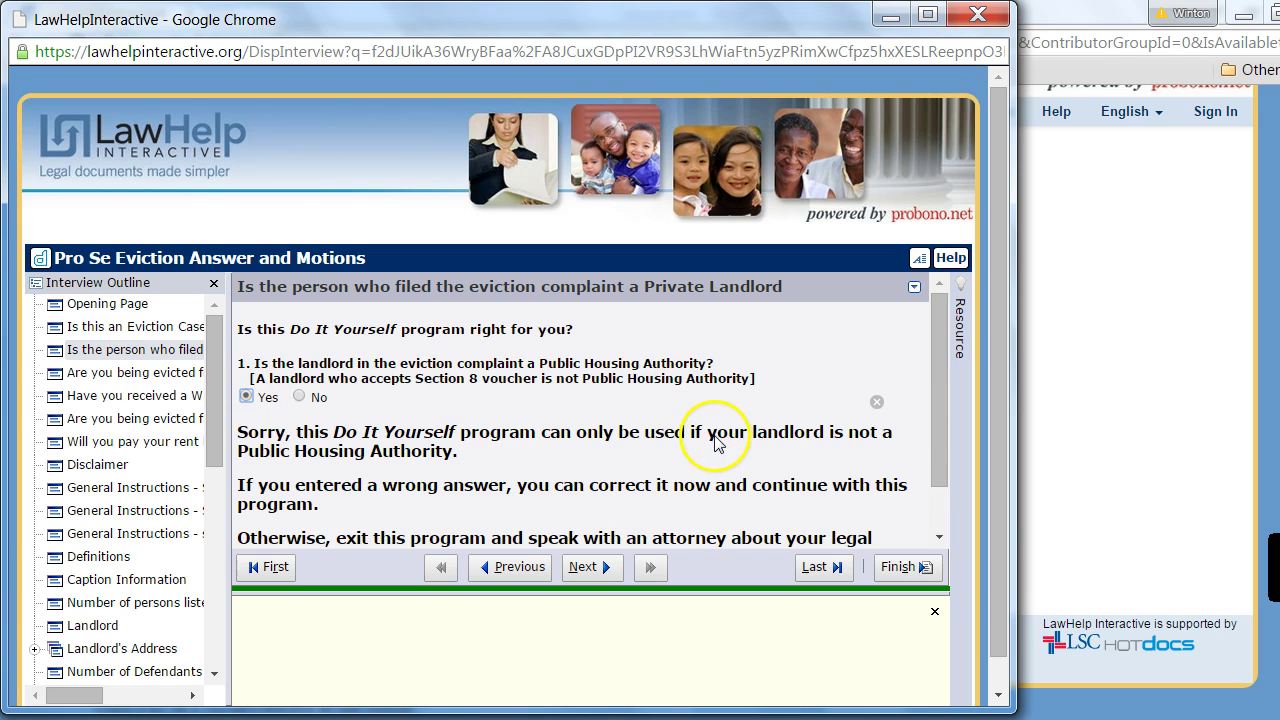
{"action": "scroll", "coordinate": [715, 450], "scroll_direction": "down", "scroll_amount": 1}
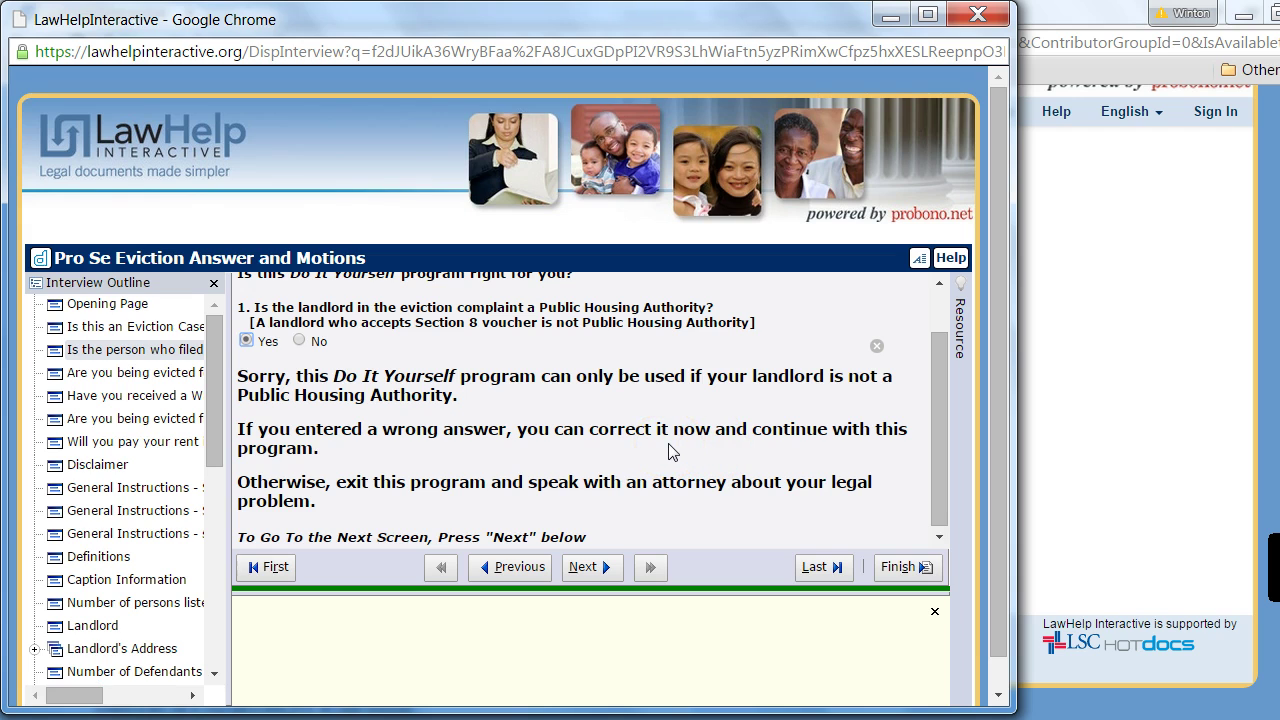
{"action": "scroll", "coordinate": [671, 452], "scroll_direction": "up", "scroll_amount": 1}
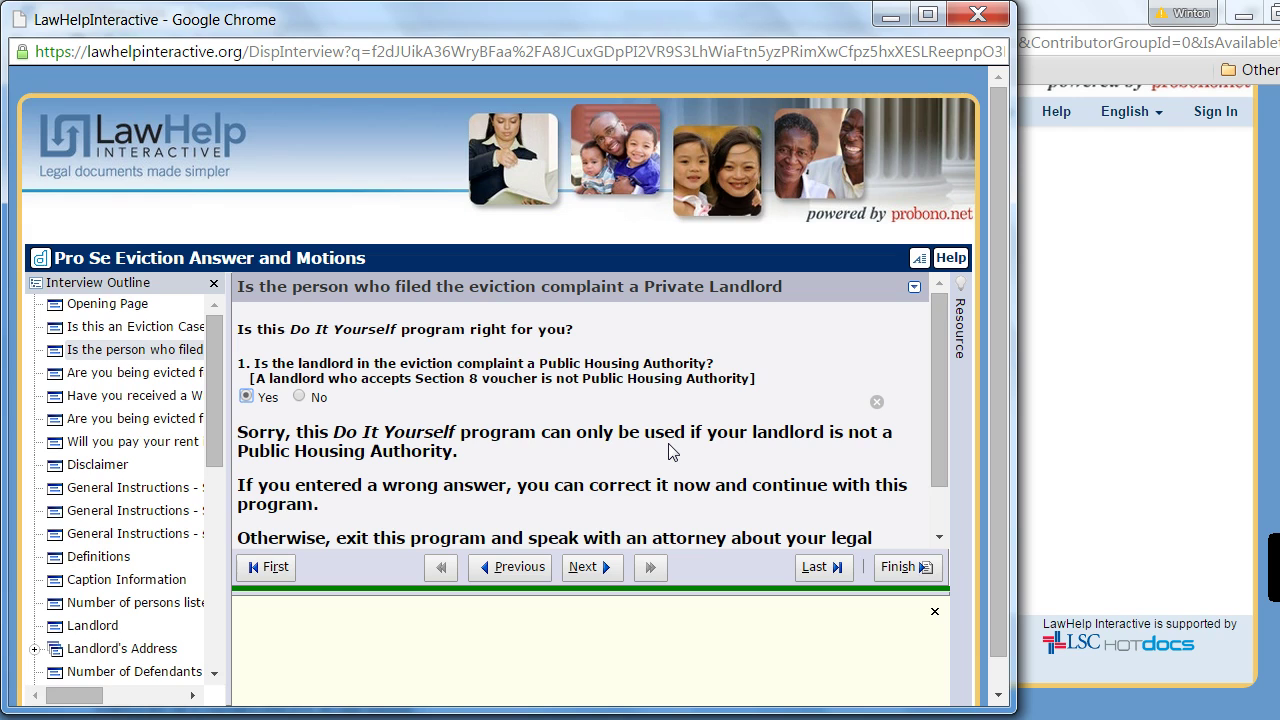
Answer No to whether the landlord is a Public Housing Authority and continue to the next question
{"action": "left_click", "coordinate": [299, 396]}
{"action": "left_click", "coordinate": [600, 570]}
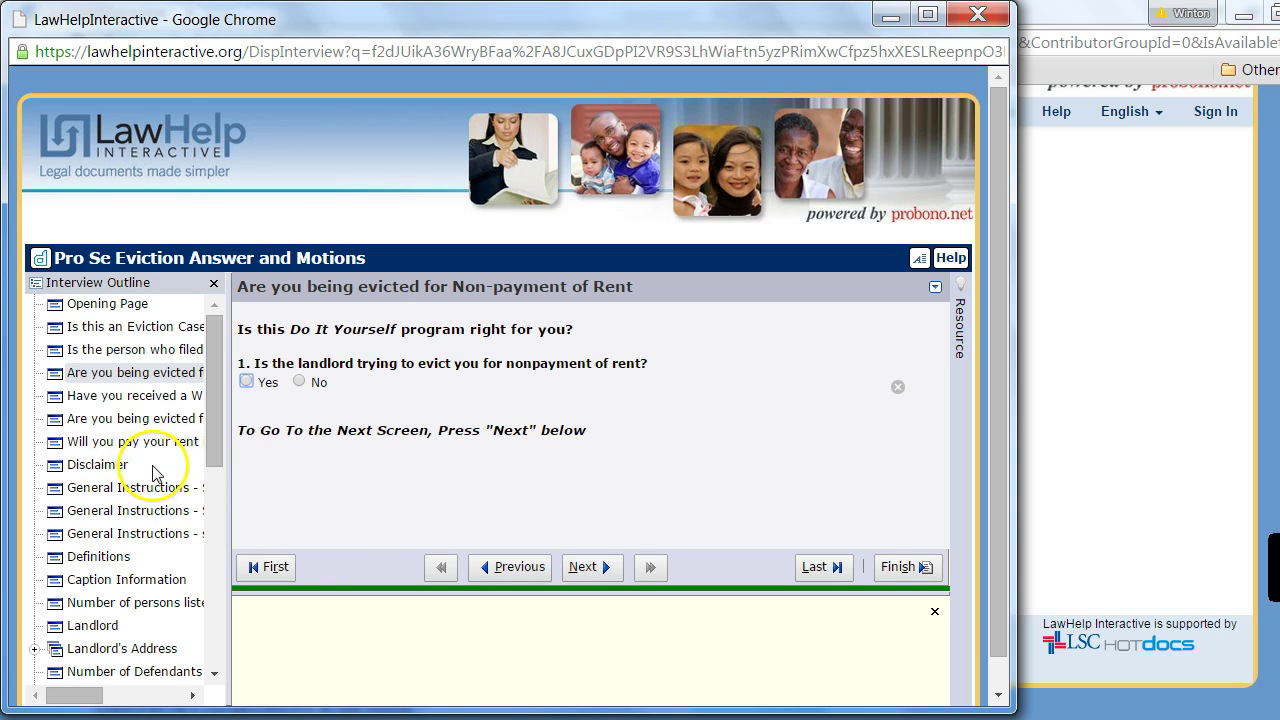
Browse the interview outline and view the Rent Paid, Maintenance of Home and Retaliatory Eviction pages
{"action": "scroll", "coordinate": [176, 537], "scroll_direction": "down", "scroll_amount": 1}
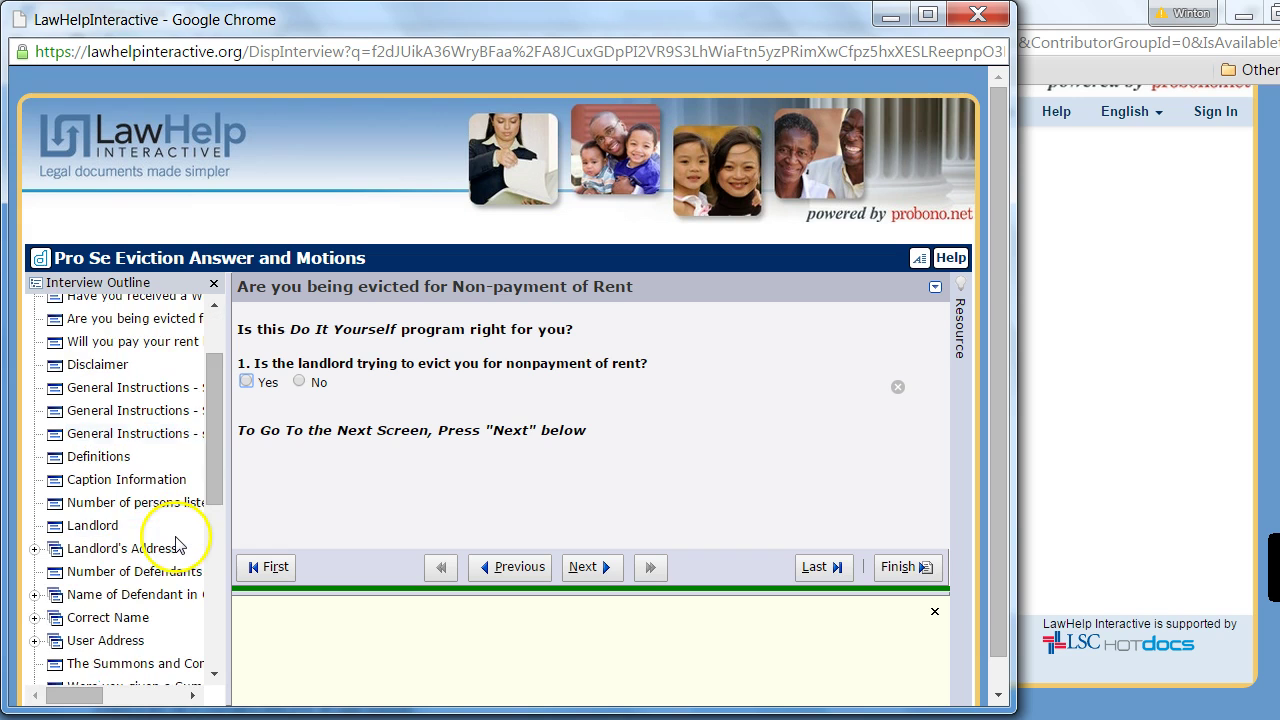
{"action": "scroll", "coordinate": [176, 544], "scroll_direction": "down", "scroll_amount": 2}
{"action": "scroll", "coordinate": [176, 550], "scroll_direction": "down", "scroll_amount": 1}
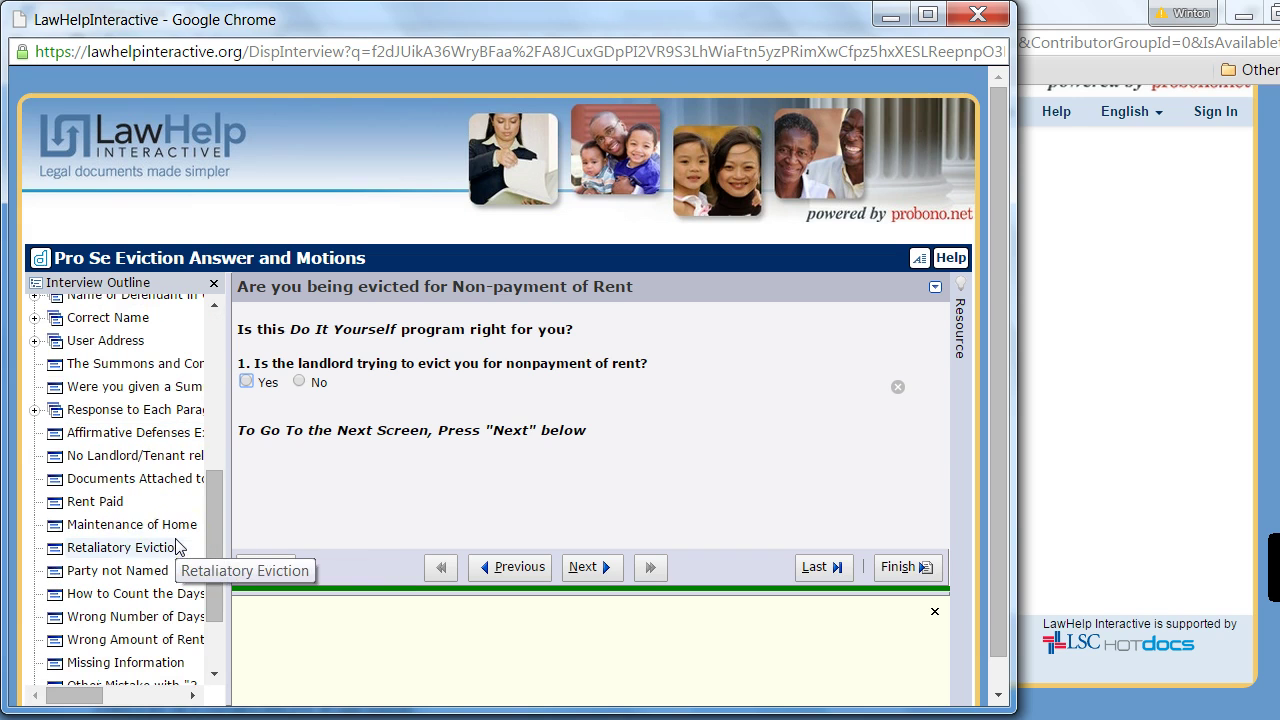
{"action": "left_click", "coordinate": [110, 505]}
{"action": "left_click", "coordinate": [132, 527]}
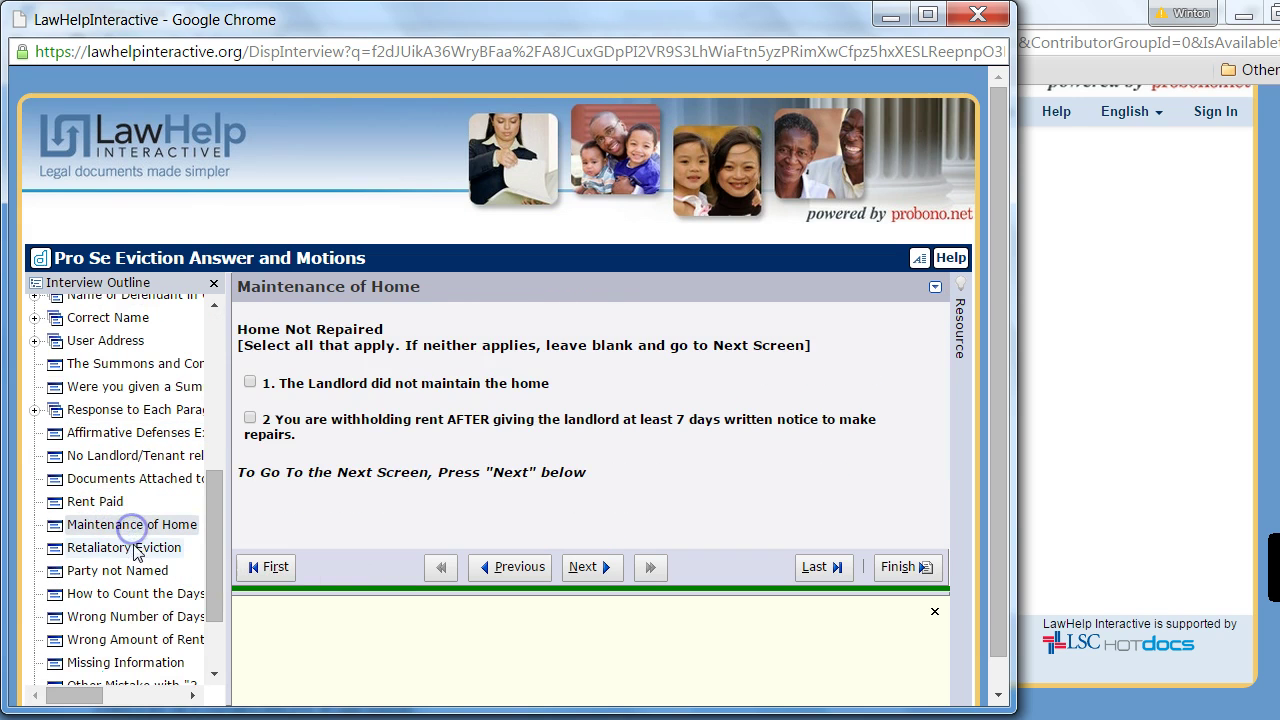
{"action": "left_click", "coordinate": [138, 551]}
{"action": "scroll", "coordinate": [138, 553], "scroll_direction": "down", "scroll_amount": 2}
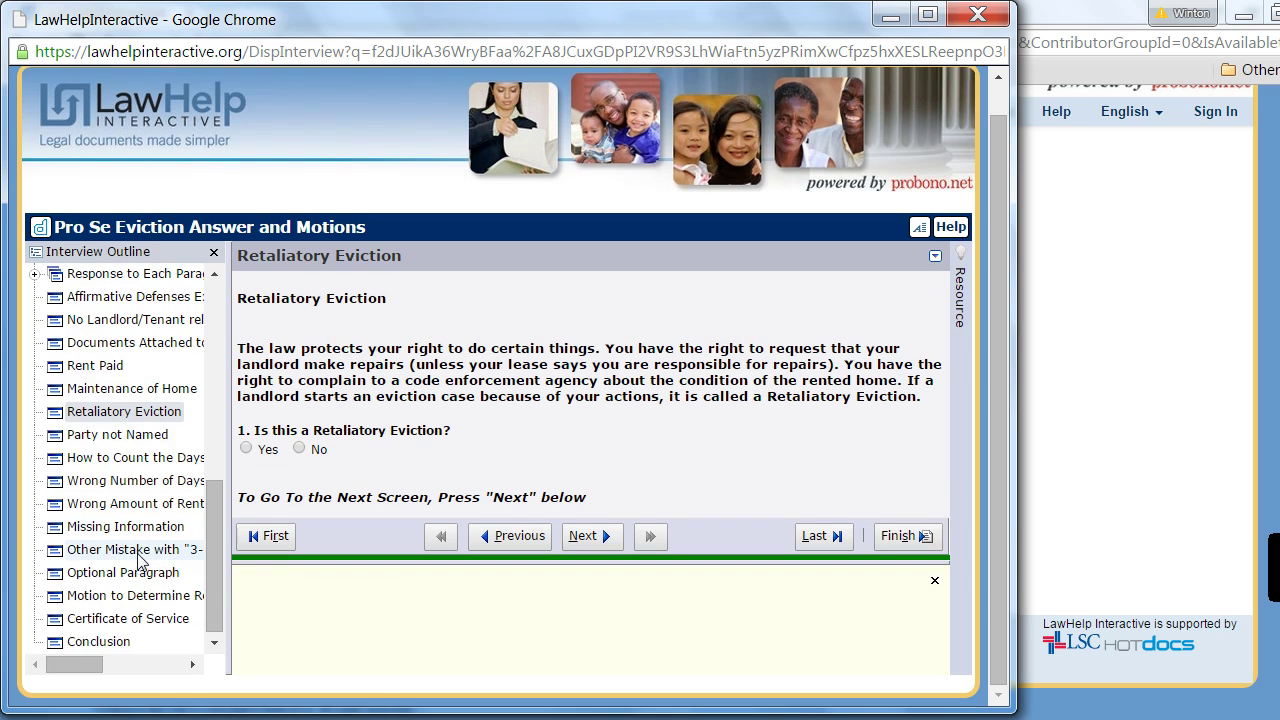
Jump to the interview's Conclusion page, finish the interview and submit the answers
{"action": "left_click", "coordinate": [100, 642]}
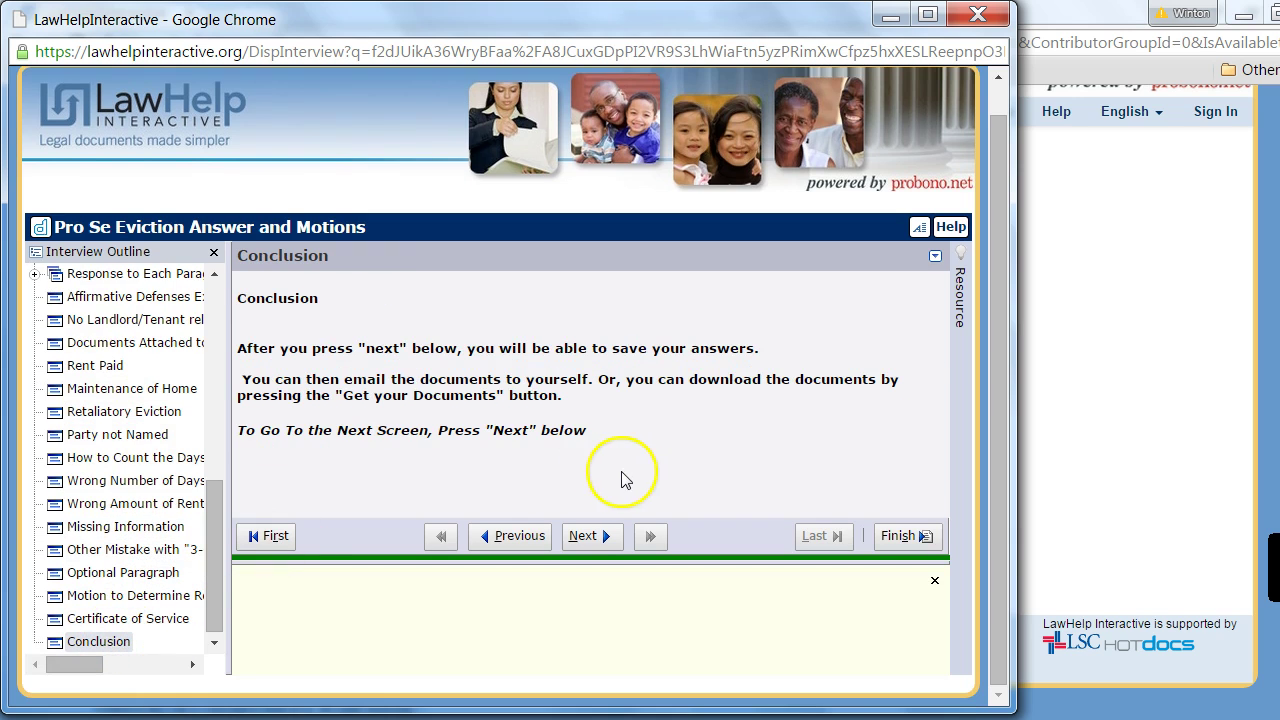
{"action": "left_click", "coordinate": [584, 536]}
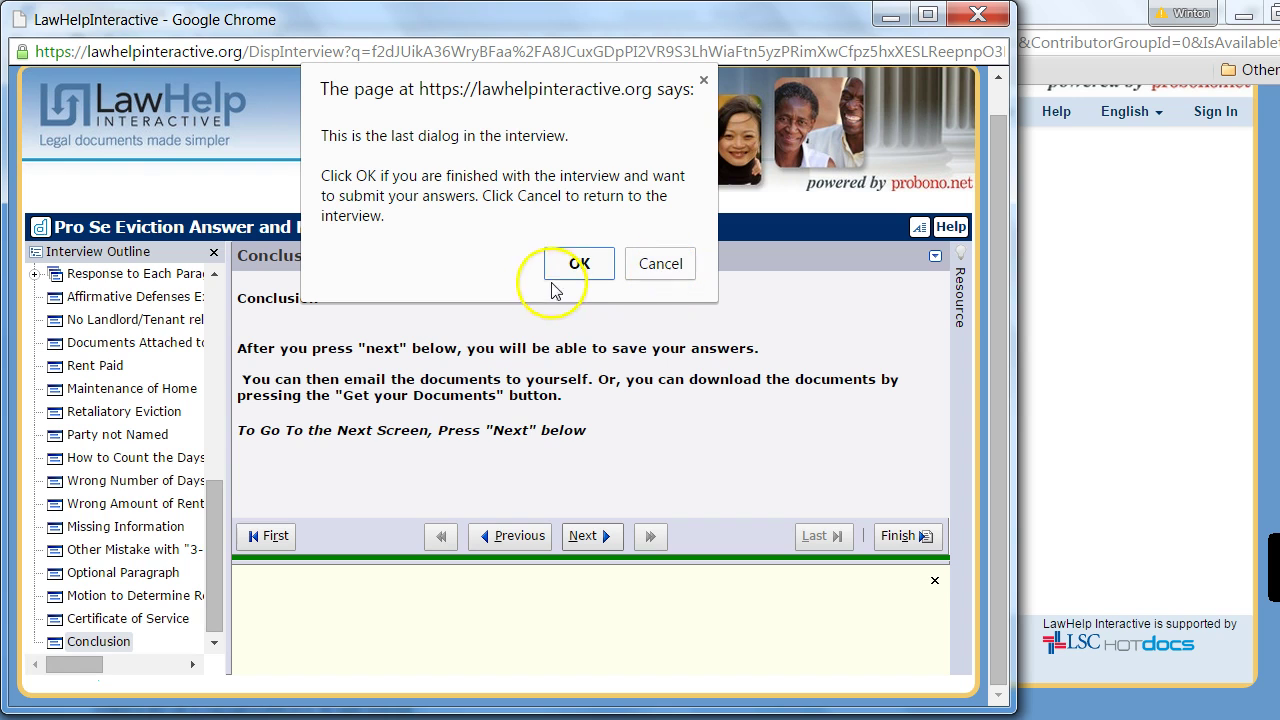
{"action": "left_click", "coordinate": [580, 264]}
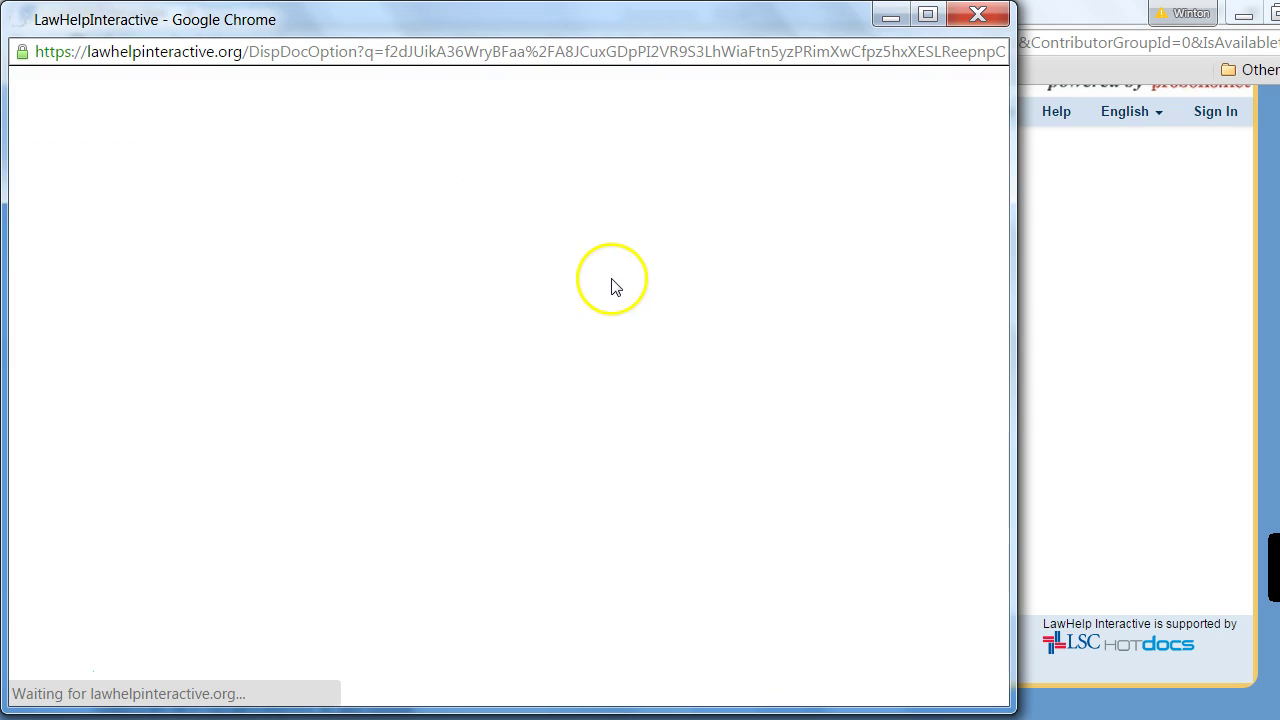
{"action": "left_click", "coordinate": [577, 325]}
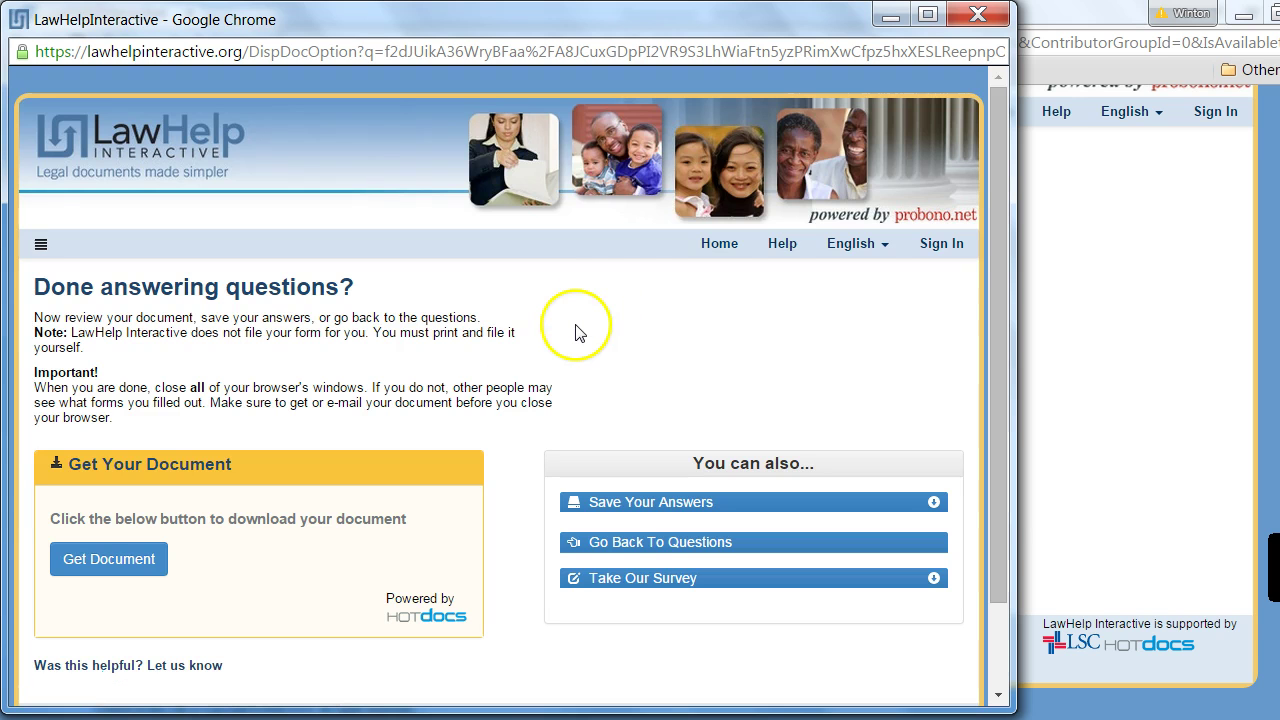
Download the finished Pro Se Eviction document from the completed interview and open the RTF file in Word
{"action": "left_click", "coordinate": [553, 347]}
{"action": "left_click", "coordinate": [143, 562]}
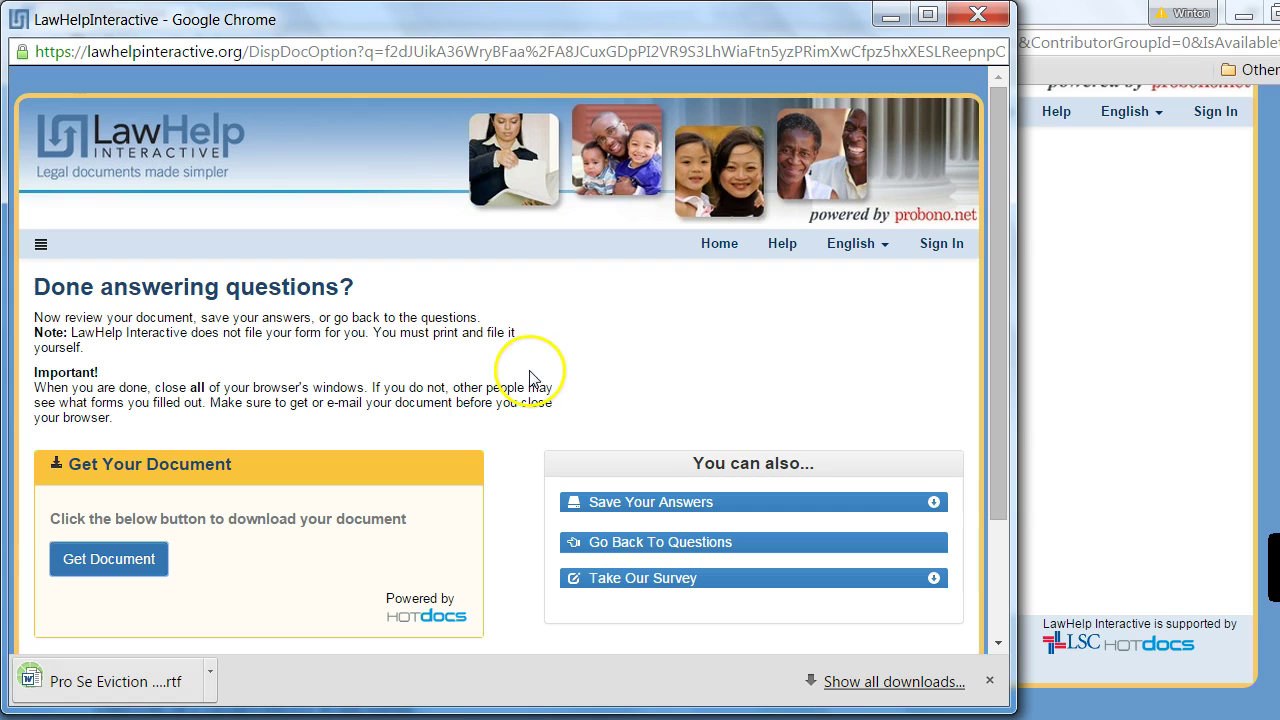
{"action": "left_click_drag", "start_coordinate": [508, 18], "coordinate": [820, 8]}
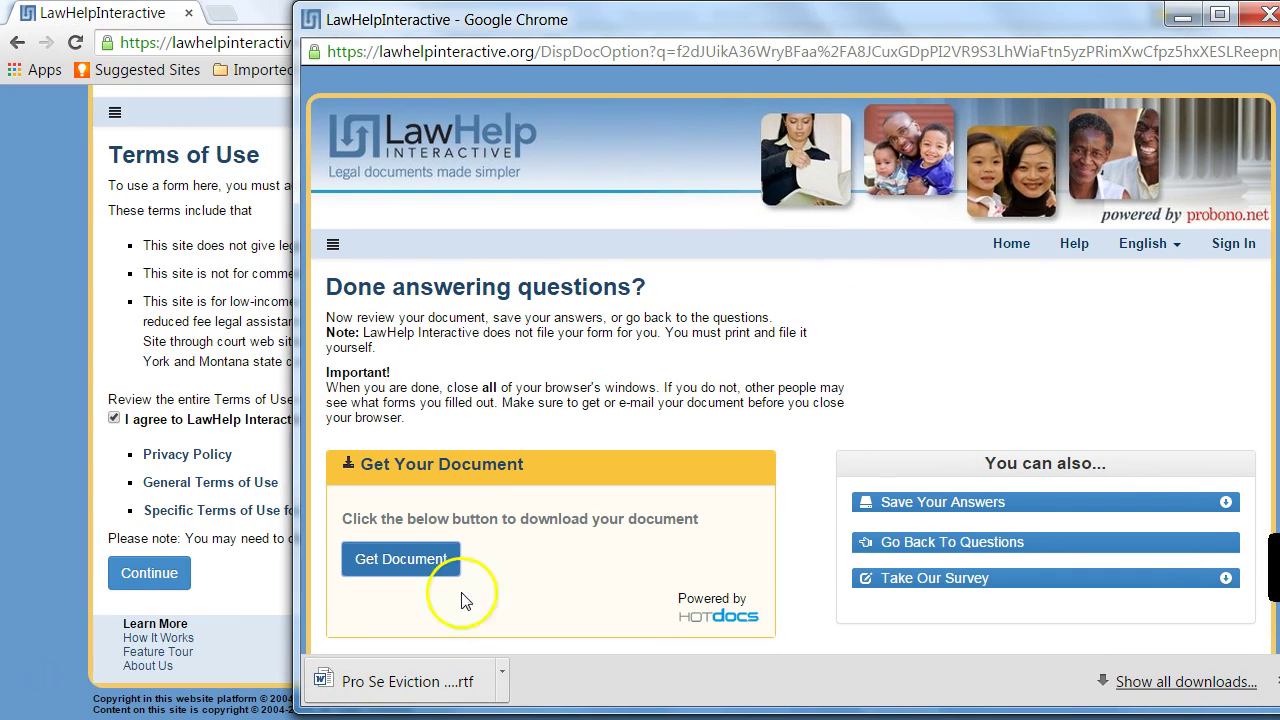
{"action": "left_click", "coordinate": [420, 670]}
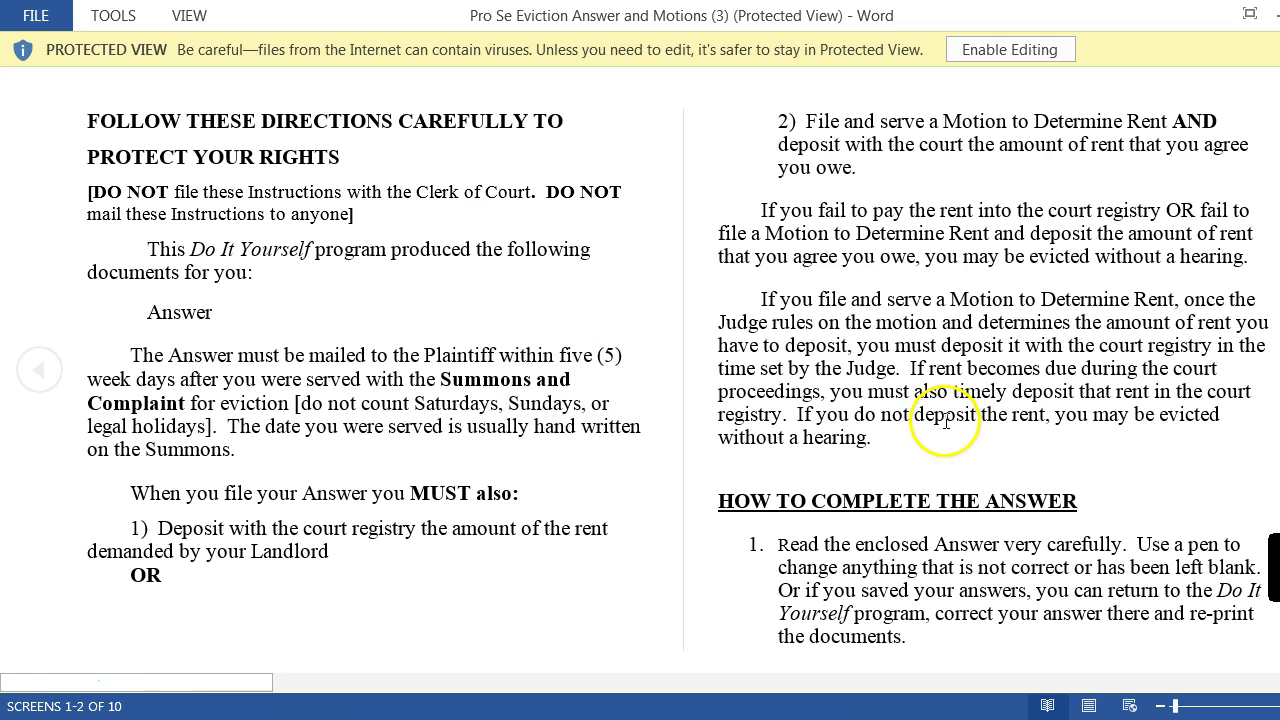
Read through the eviction document's filing instructions, additional resources and divider page, up to the Answer form
{"action": "scroll", "coordinate": [944, 424], "scroll_direction": "down", "scroll_amount": 1}
{"action": "scroll", "coordinate": [944, 424], "scroll_direction": "down", "scroll_amount": 1}
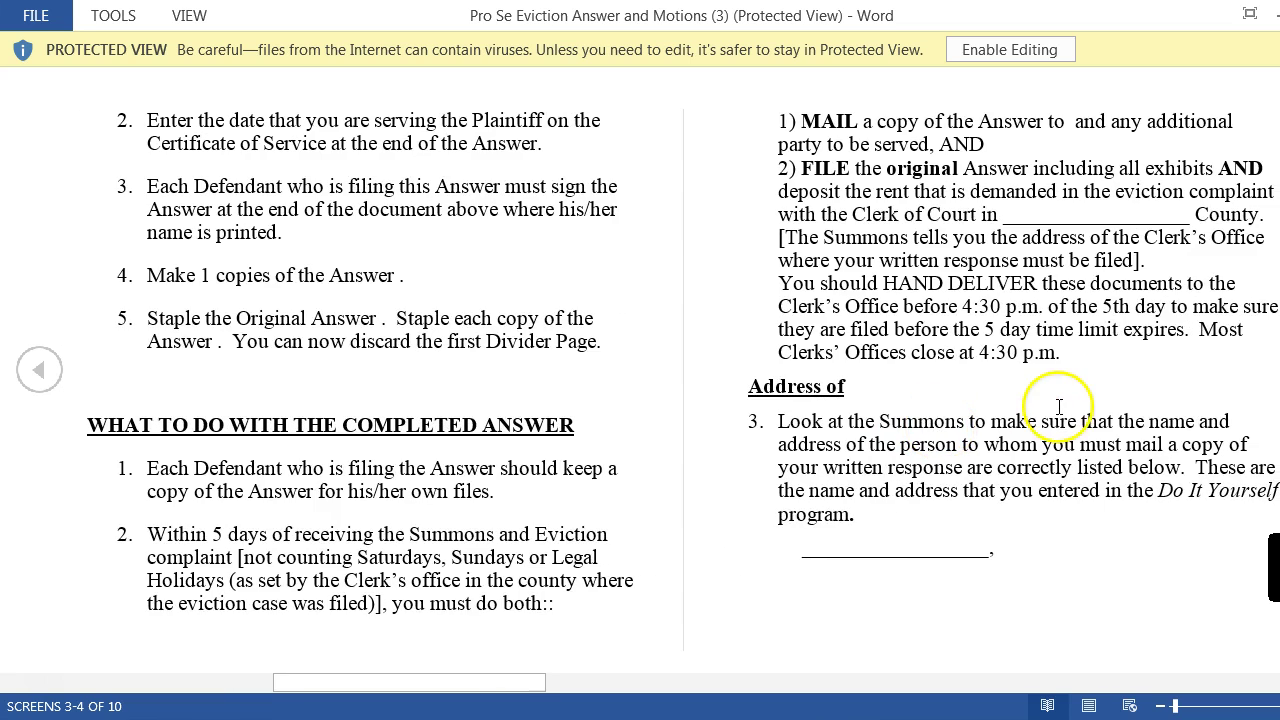
{"action": "scroll", "coordinate": [1060, 409], "scroll_direction": "down", "scroll_amount": 1}
{"action": "scroll", "coordinate": [1048, 408], "scroll_direction": "down", "scroll_amount": 1}
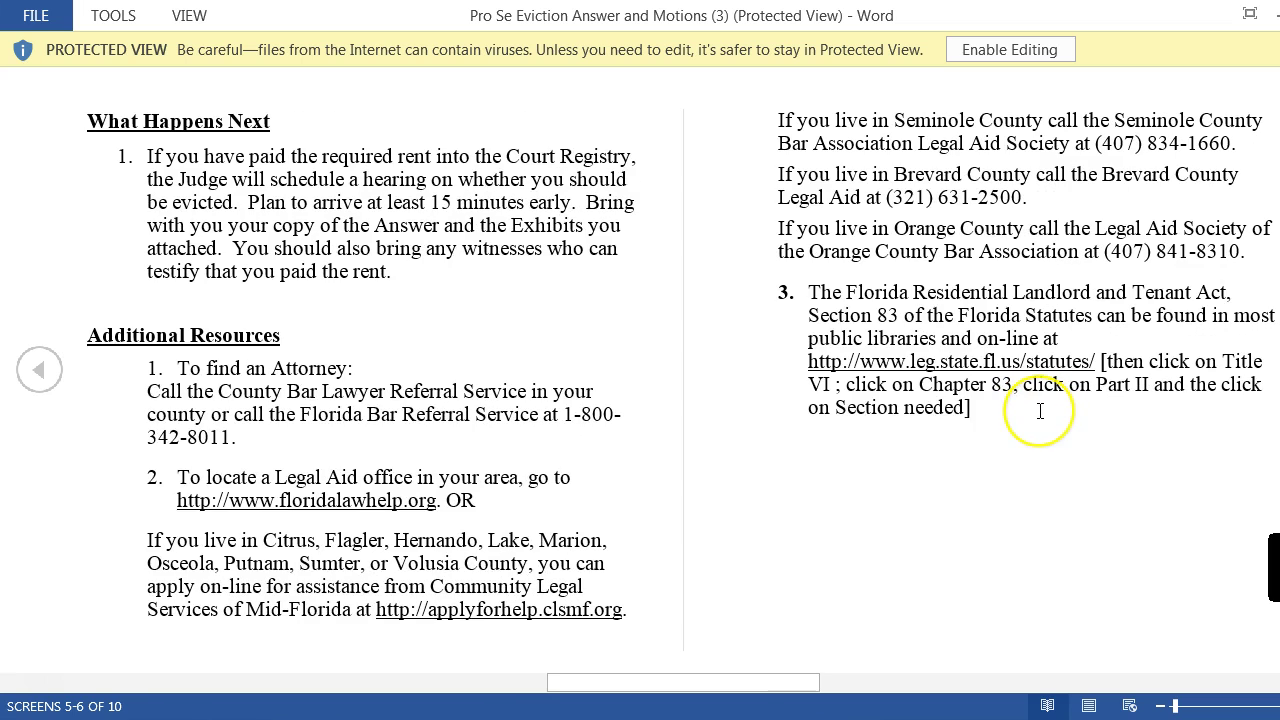
{"action": "scroll", "coordinate": [1031, 415], "scroll_direction": "down", "scroll_amount": 1}
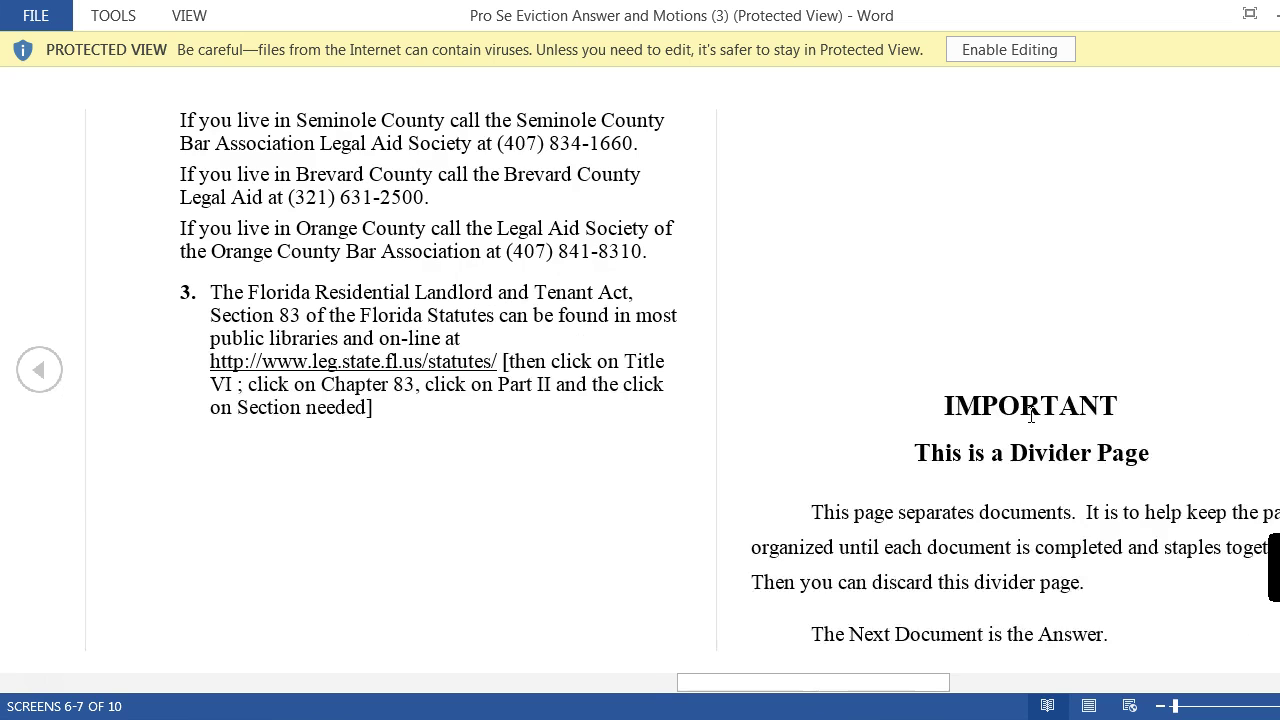
{"action": "scroll", "coordinate": [1031, 415], "scroll_direction": "down", "scroll_amount": 1}
{"action": "scroll", "coordinate": [1031, 415], "scroll_direction": "down", "scroll_amount": 2}
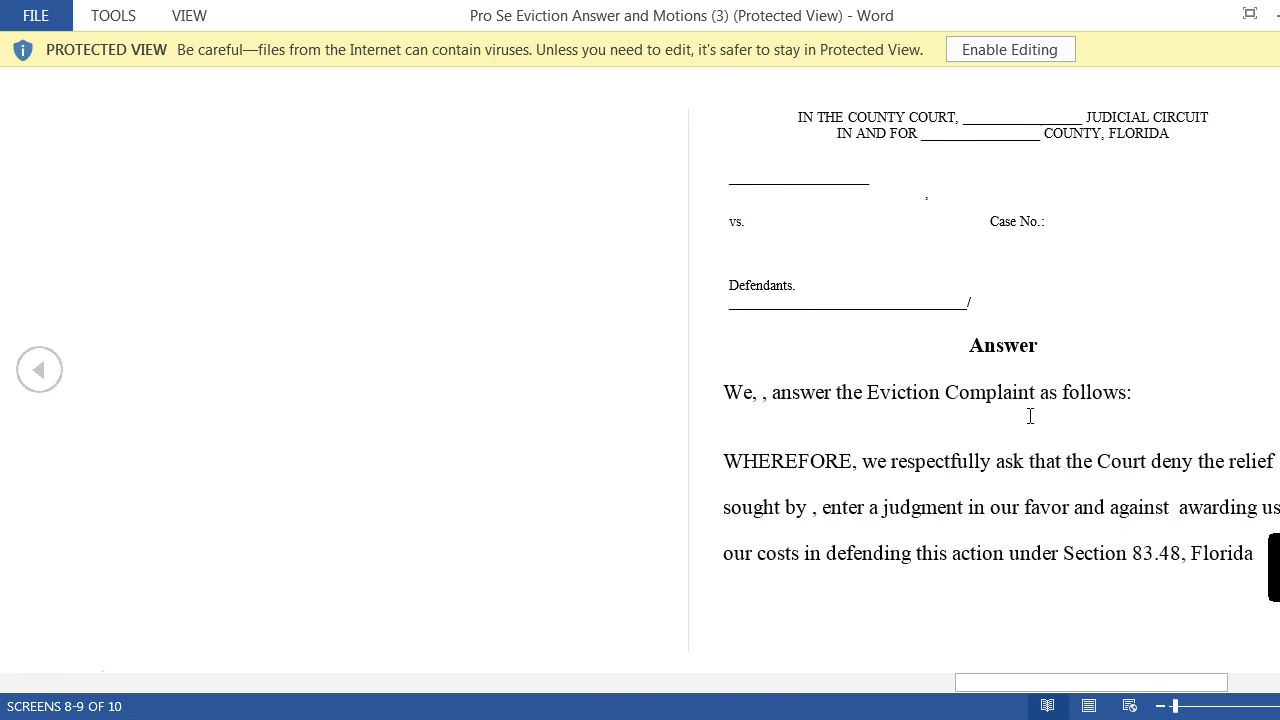